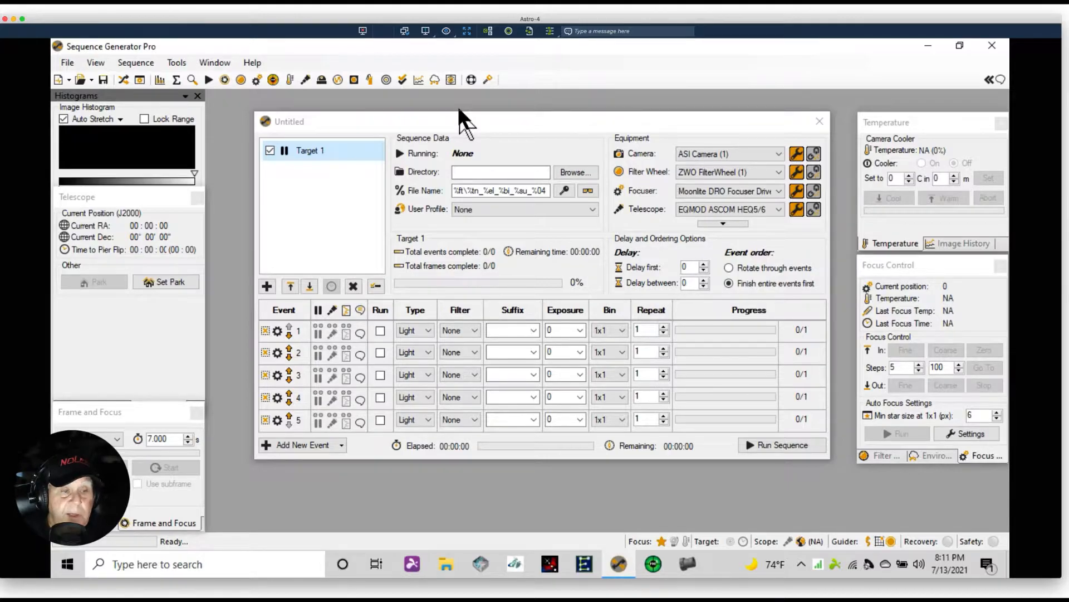
# Browse the Image Statistics and Telescope panels, and open, reposition and close the Observatory control window
pyautogui.click(126, 370)
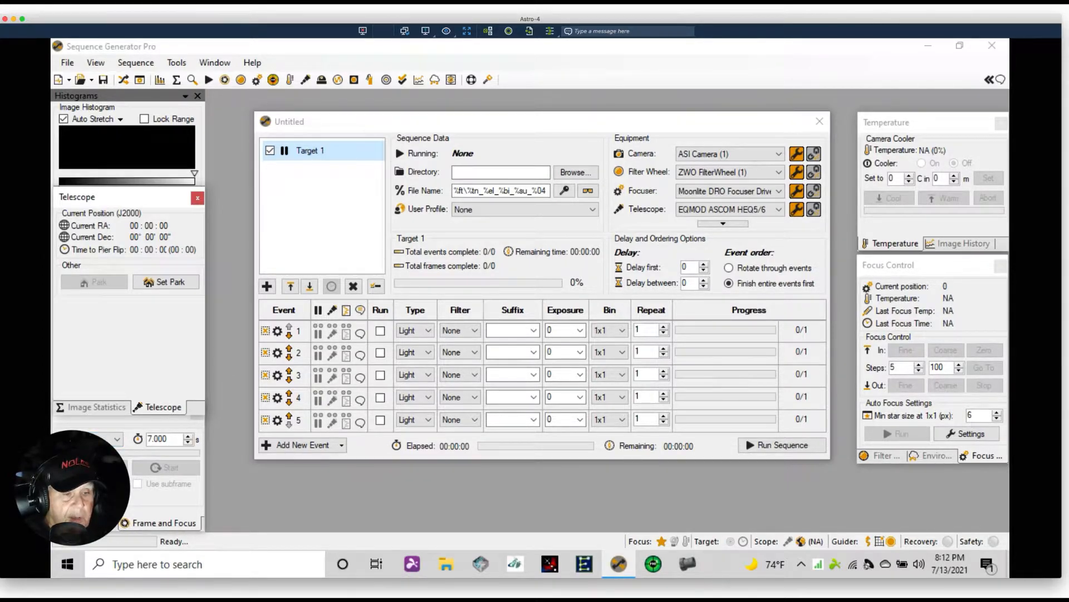
pyautogui.click(95, 408)
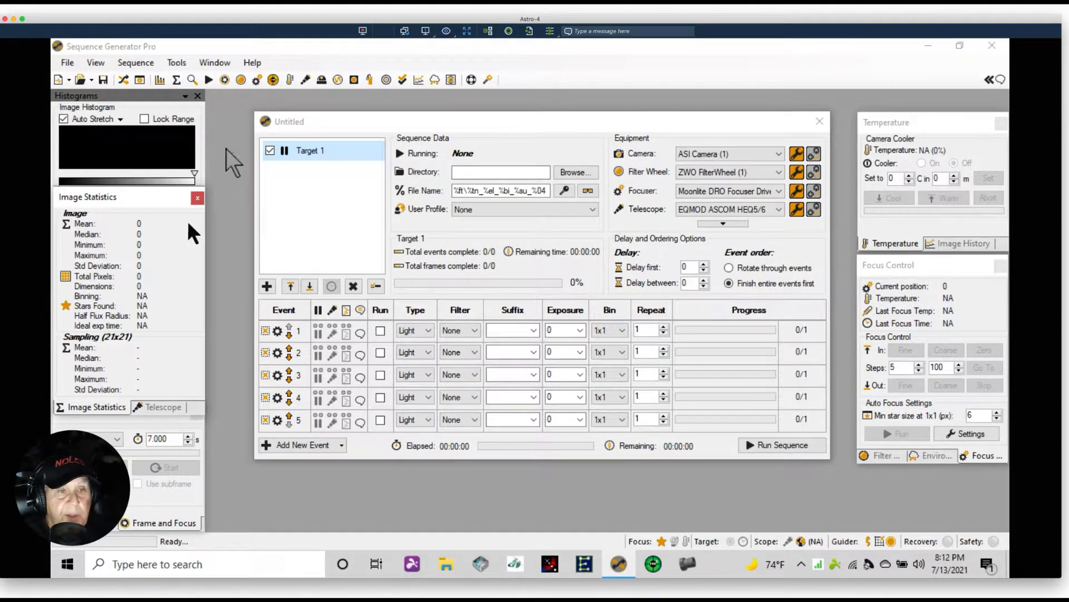
pyautogui.click(305, 80)
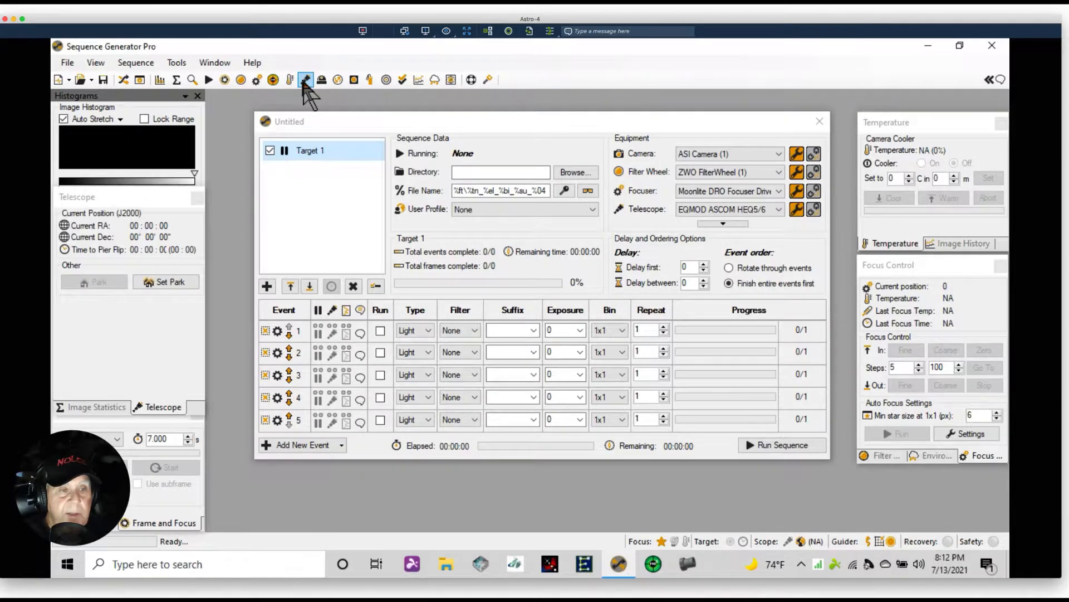
pyautogui.click(322, 81)
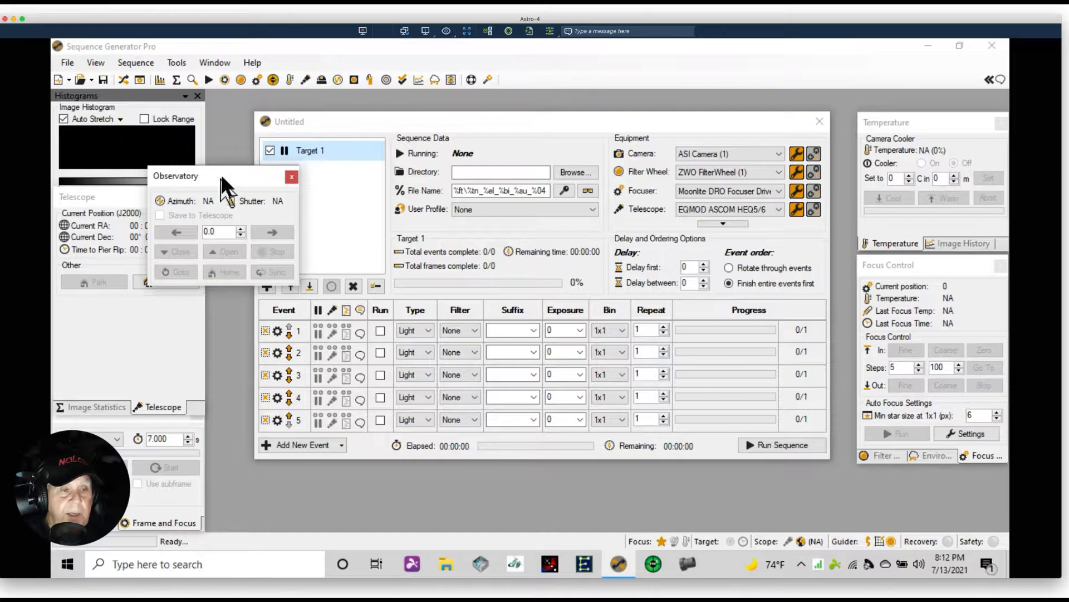
pyautogui.moveTo(219, 169); pyautogui.dragTo(350, 104)
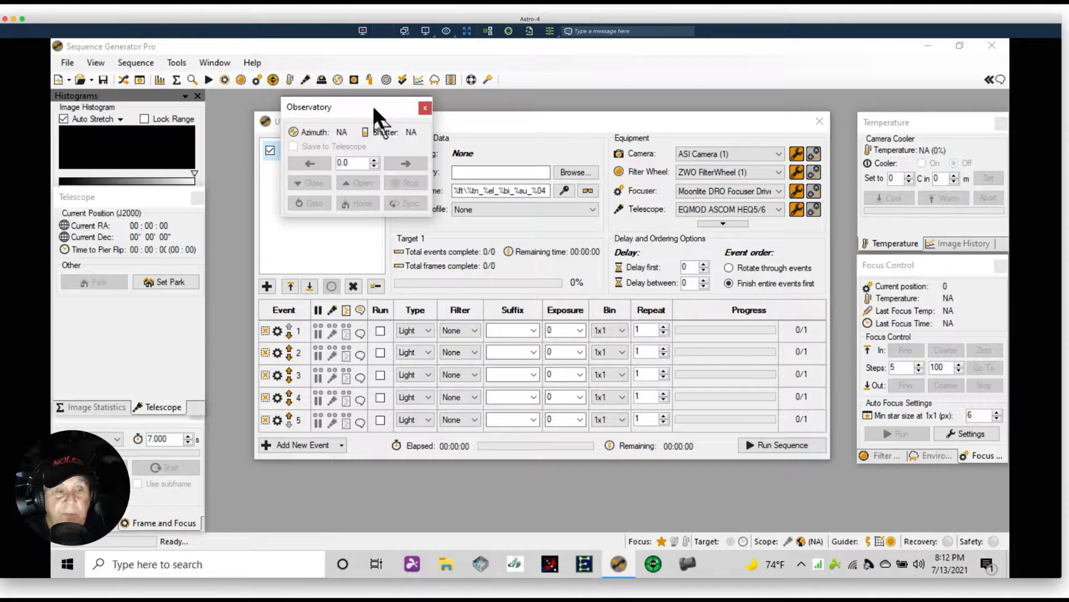
pyautogui.moveTo(369, 102); pyautogui.dragTo(328, 64)
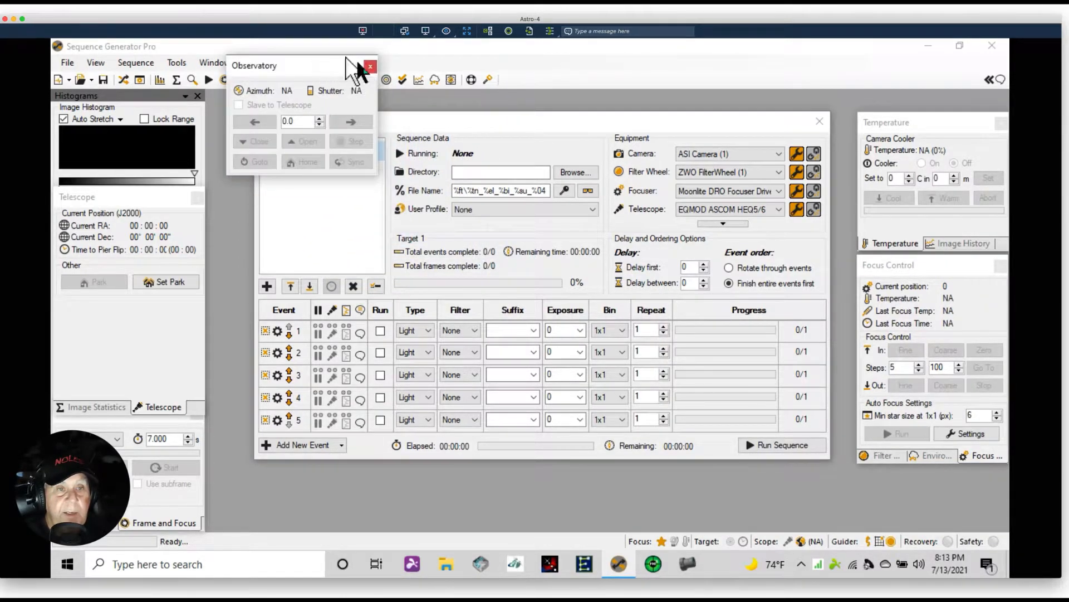
pyautogui.click(370, 66)
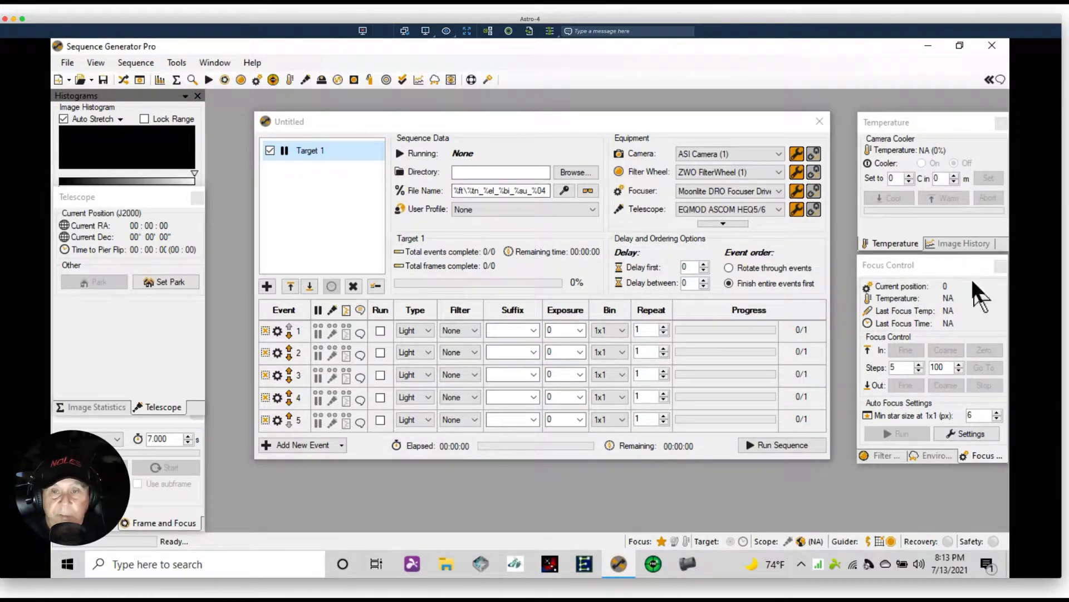
# Examine the Focus Control, Filter Wheel and Environment Data docked panels
pyautogui.click(951, 261)
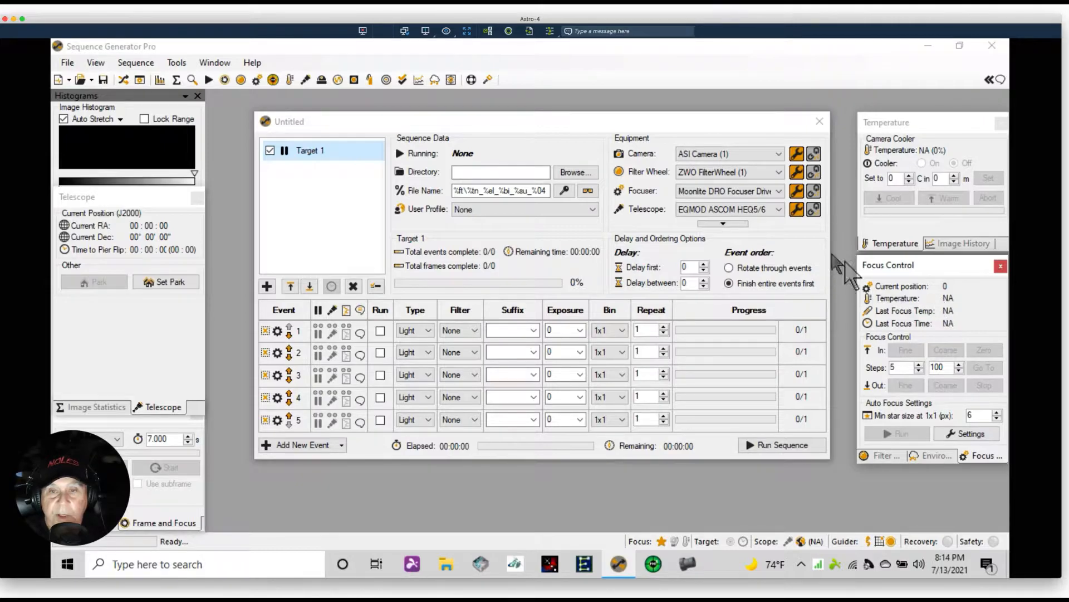
pyautogui.moveTo(941, 262); pyautogui.dragTo(941, 260)
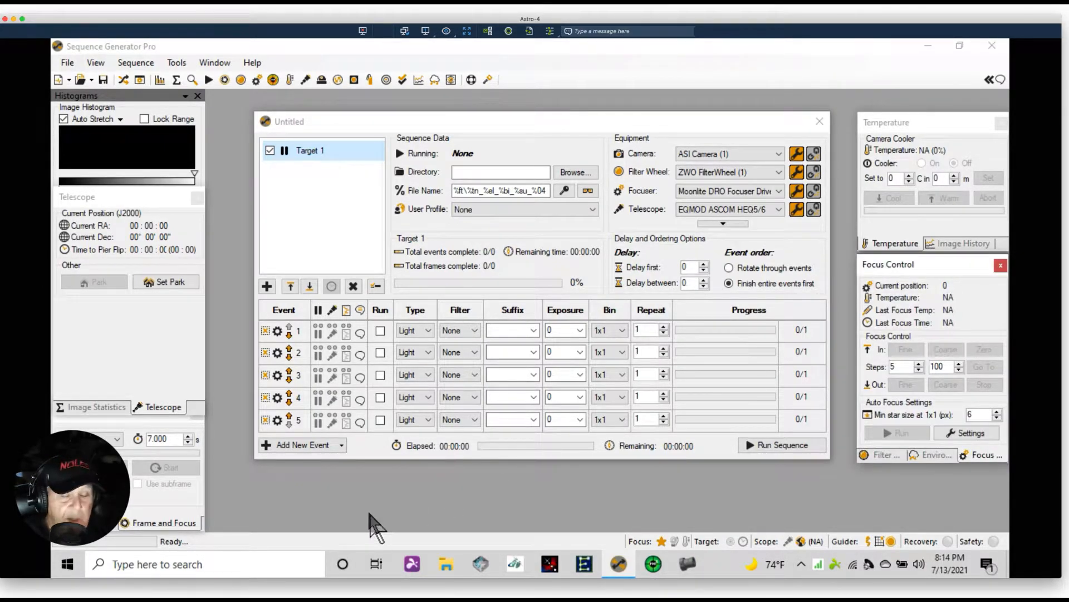
pyautogui.click(884, 455)
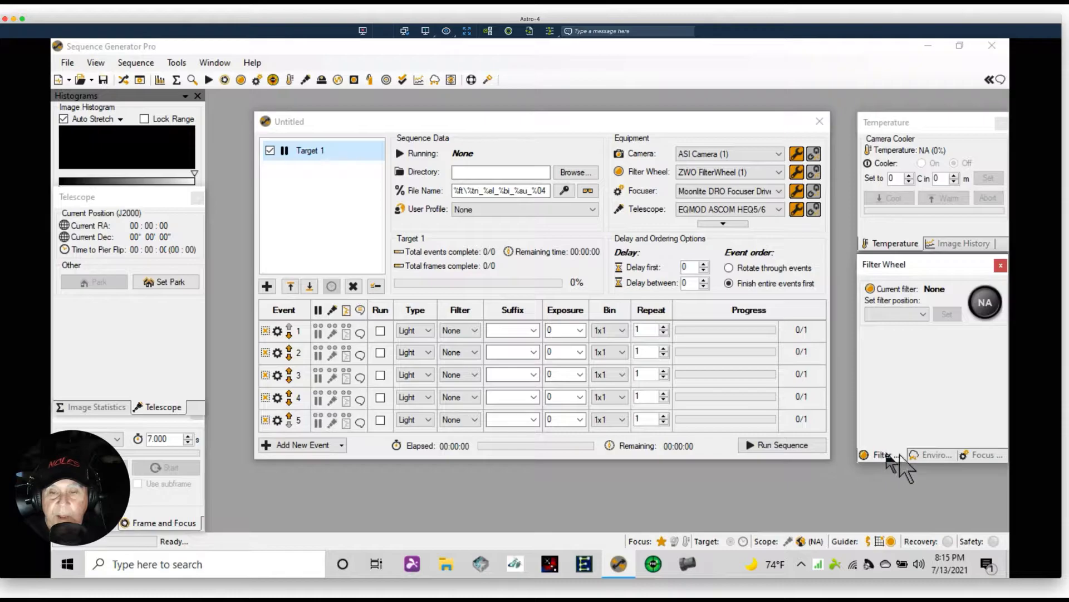
pyautogui.click(936, 455)
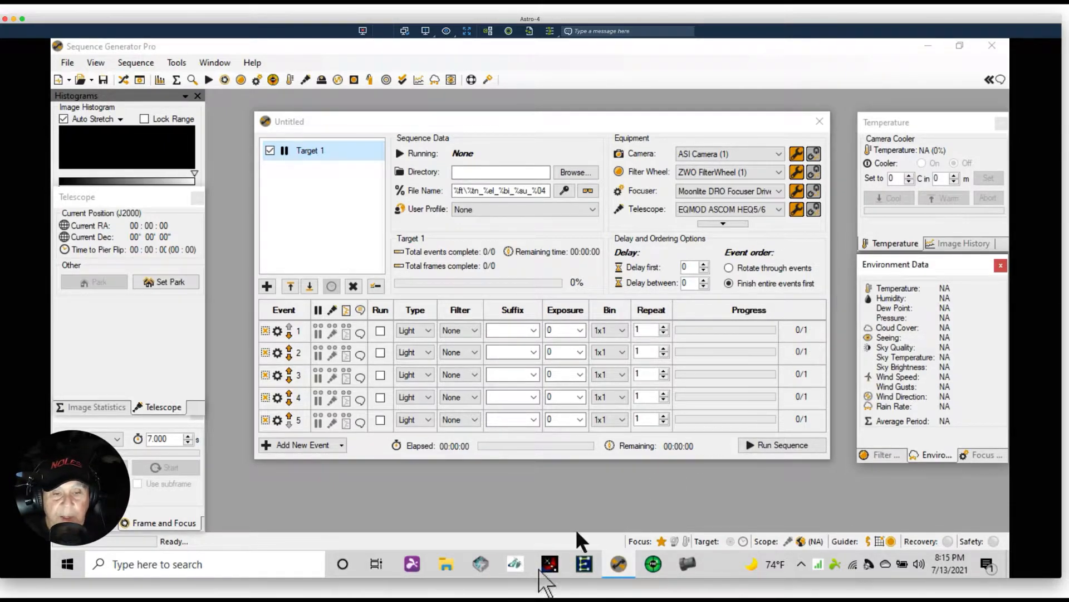
# Switch to Pegasus Astro Ultimate Powerbox v2, view its Env Graphs, and close it
pyautogui.click(483, 562)
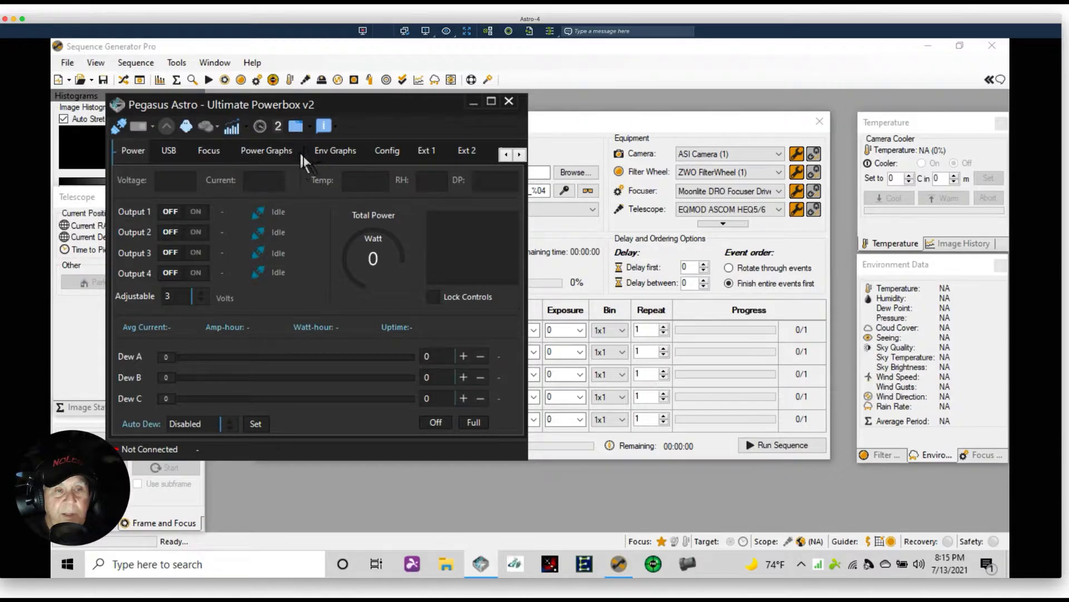
pyautogui.click(332, 156)
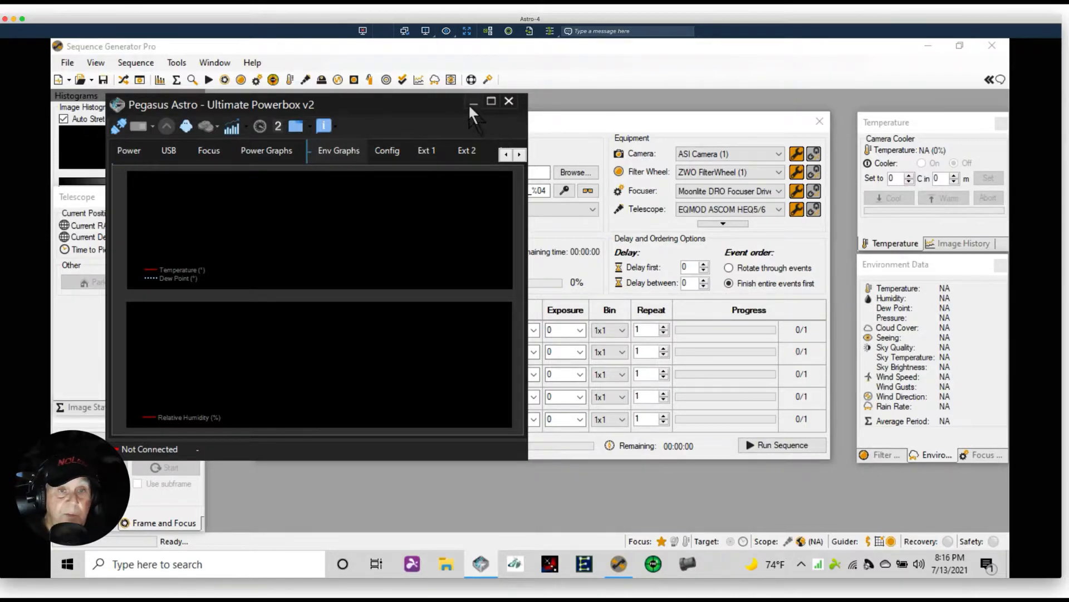
pyautogui.click(509, 101)
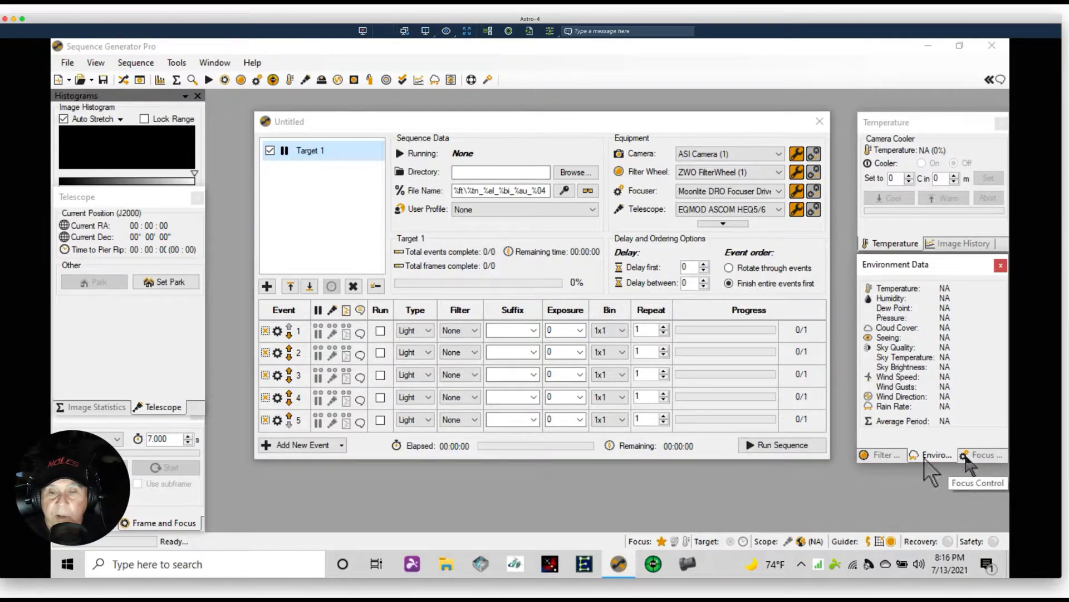
# Cycle through the Filter, Focus, Frame and Focus and PHD2 Graph panels
pyautogui.click(894, 455)
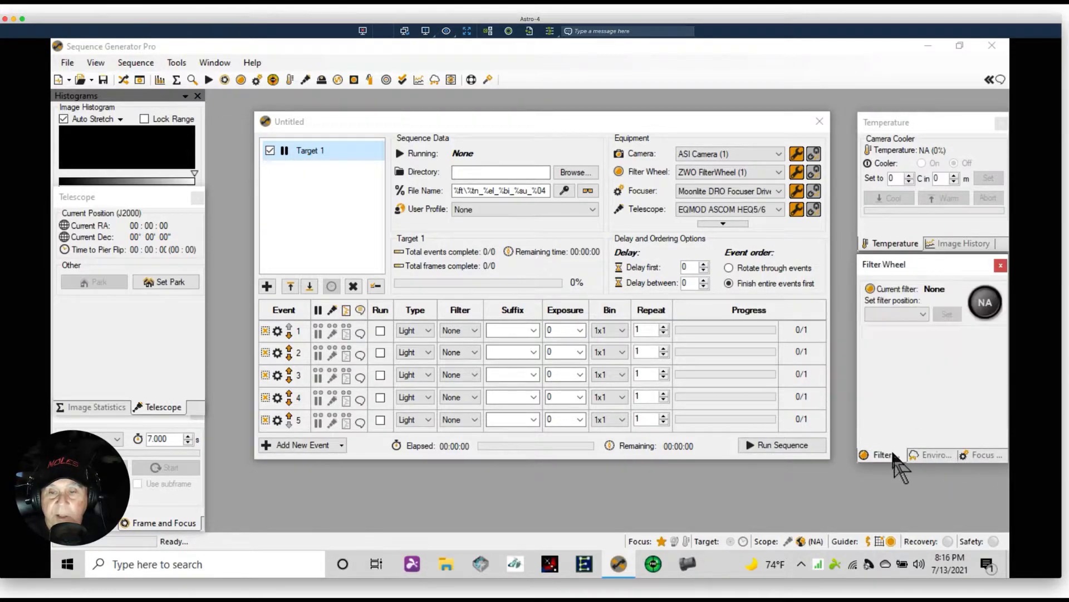
pyautogui.click(976, 455)
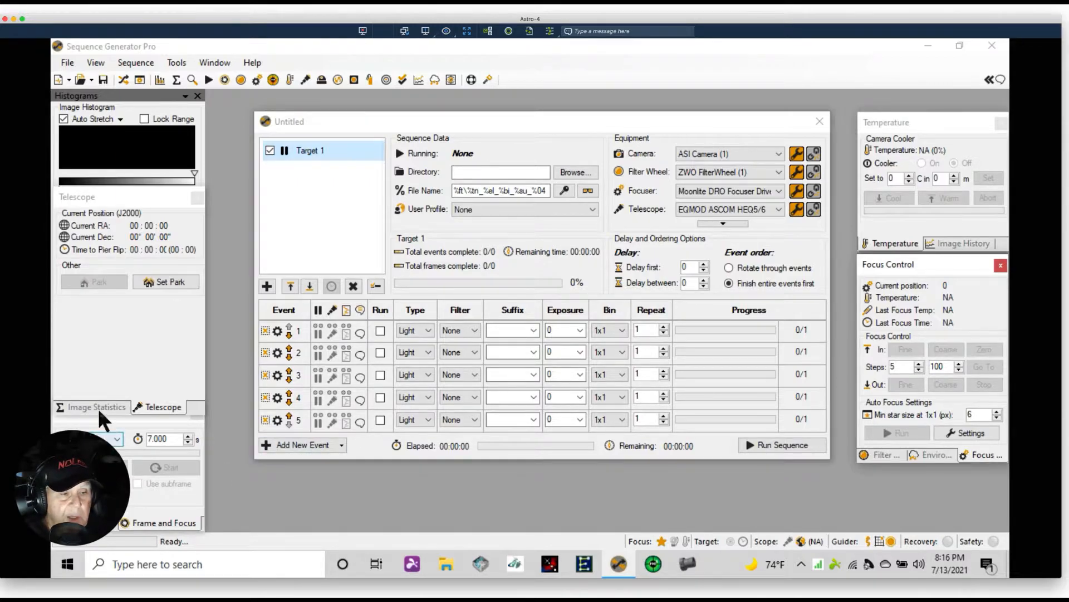
pyautogui.click(142, 523)
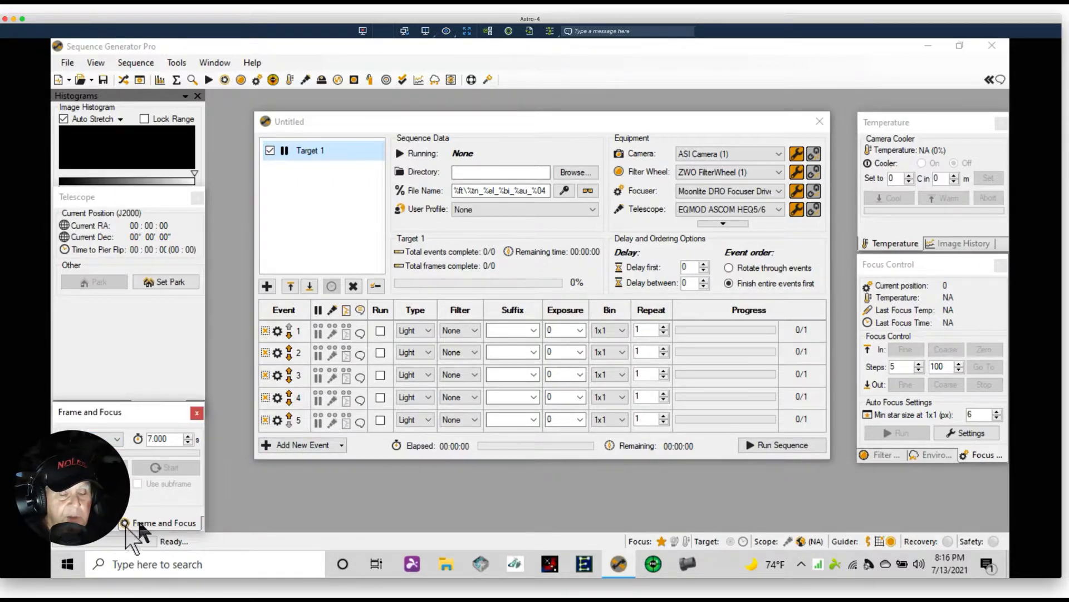
pyautogui.click(89, 523)
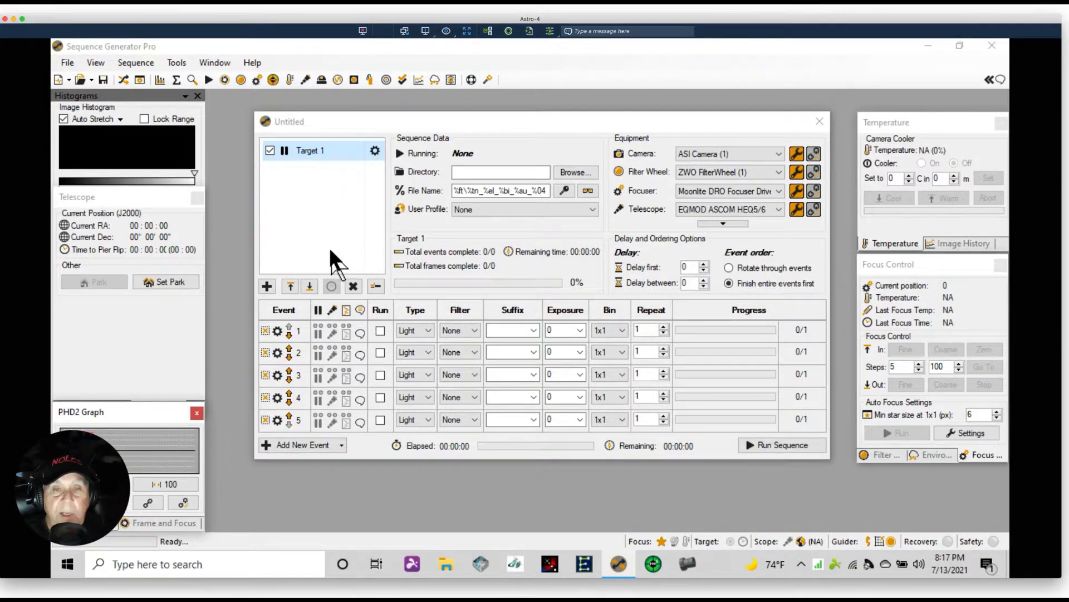
# Preview the sequence's file name path and review the user profile options, keeping None
pyautogui.click(583, 189)
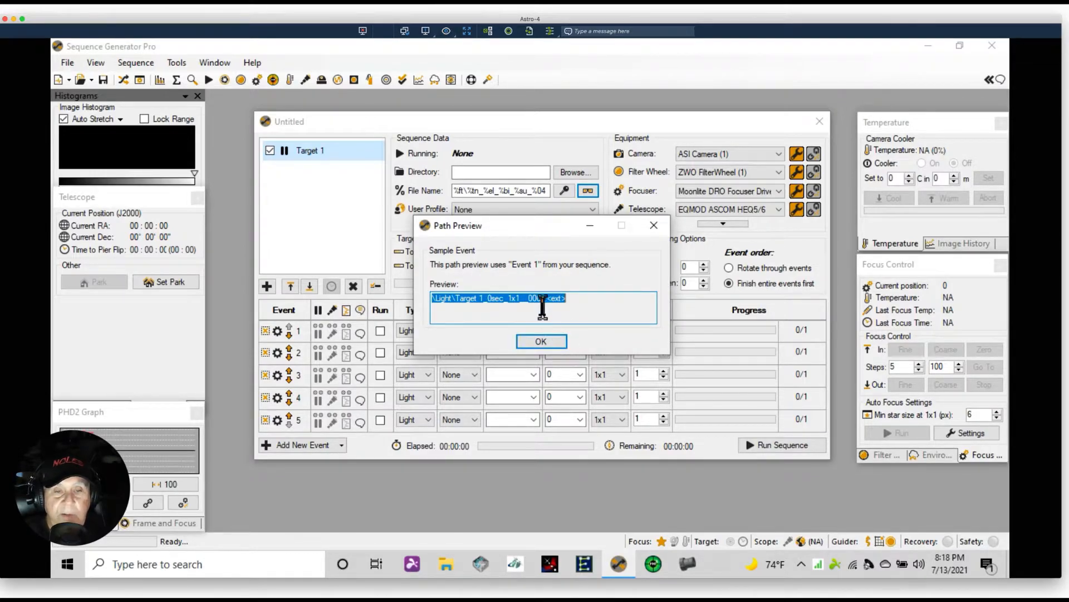
pyautogui.click(541, 341)
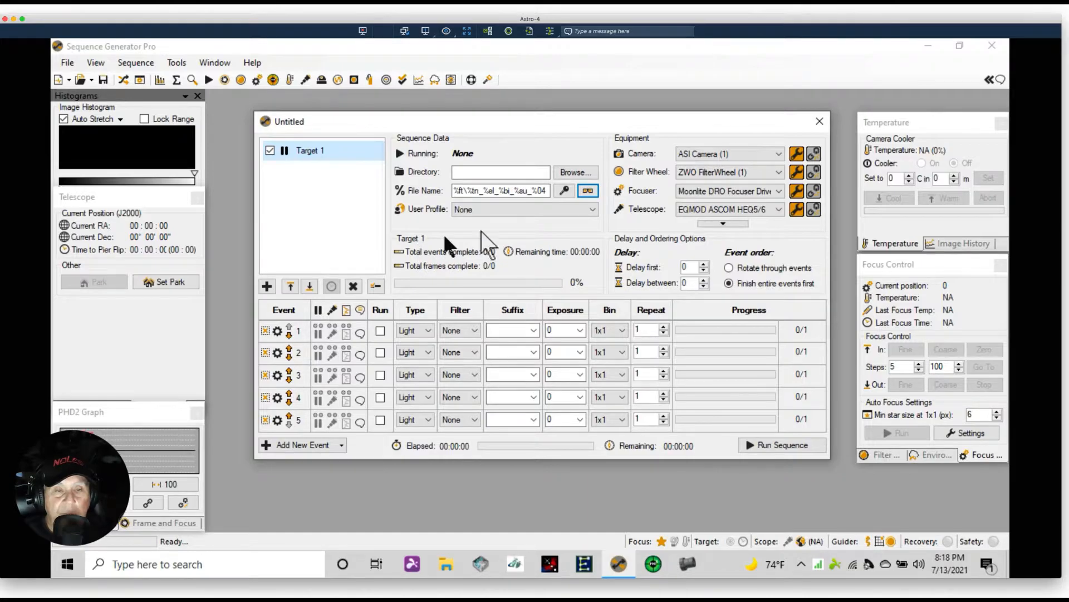
pyautogui.click(591, 210)
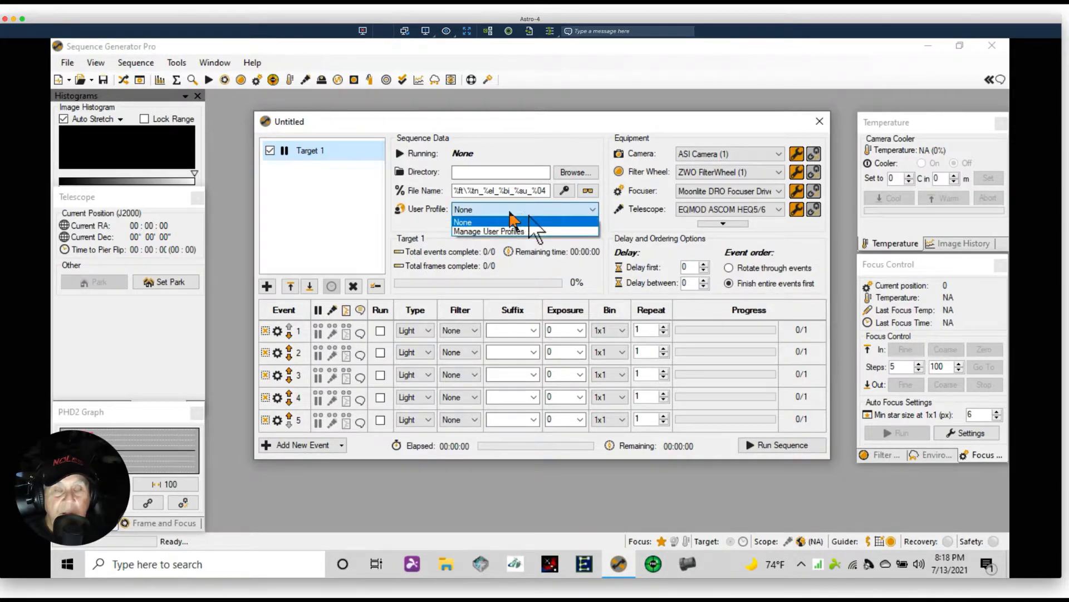
pyautogui.click(417, 223)
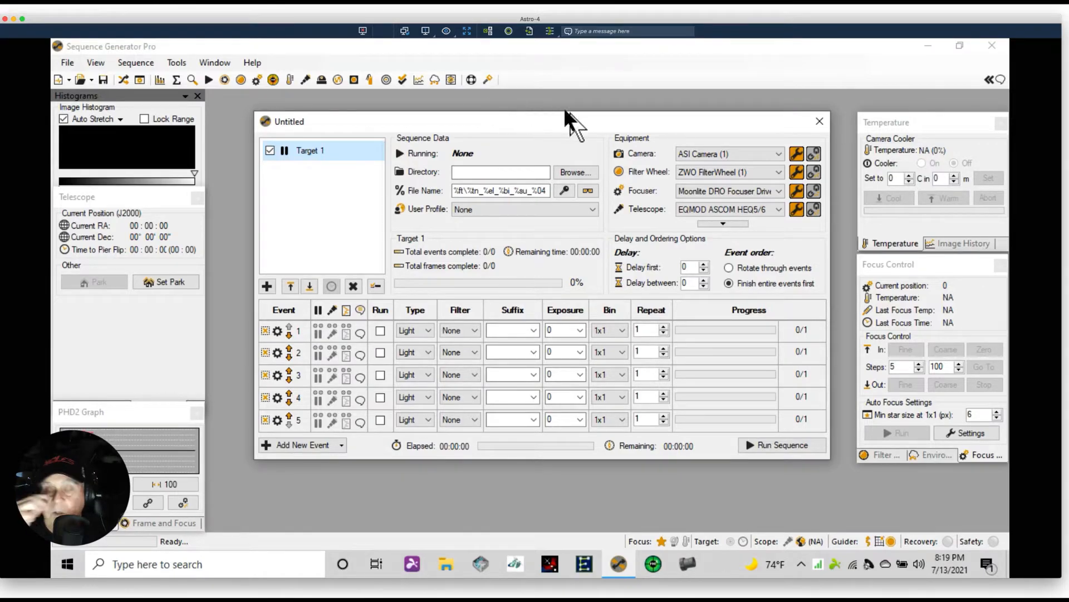
# Show the additional equipment and set the environment device to Pegasus Astro Observing Conditions
pyautogui.click(723, 222)
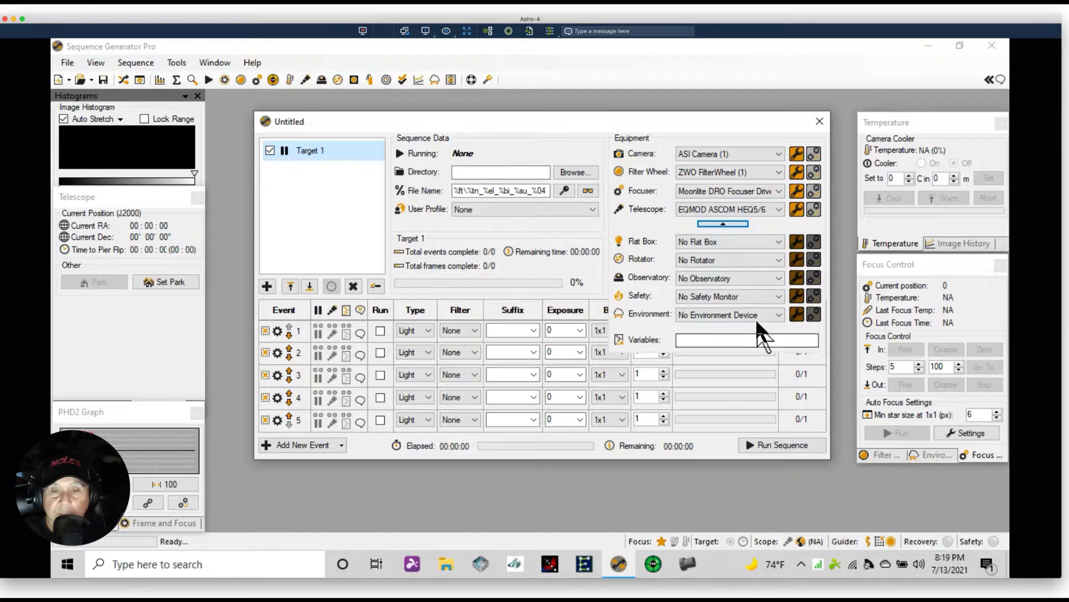
pyautogui.click(779, 315)
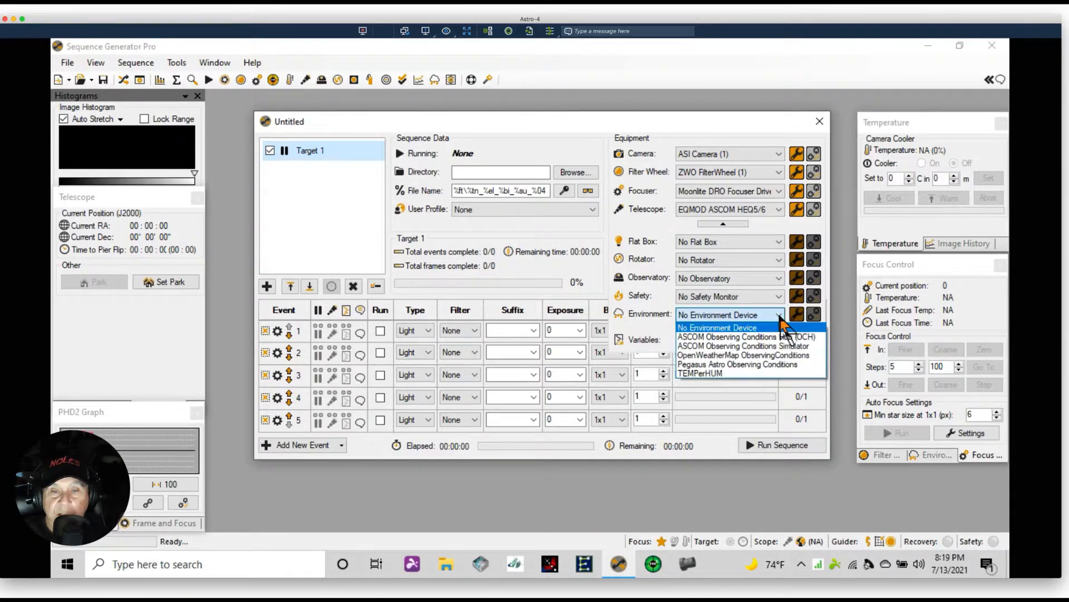
pyautogui.click(762, 364)
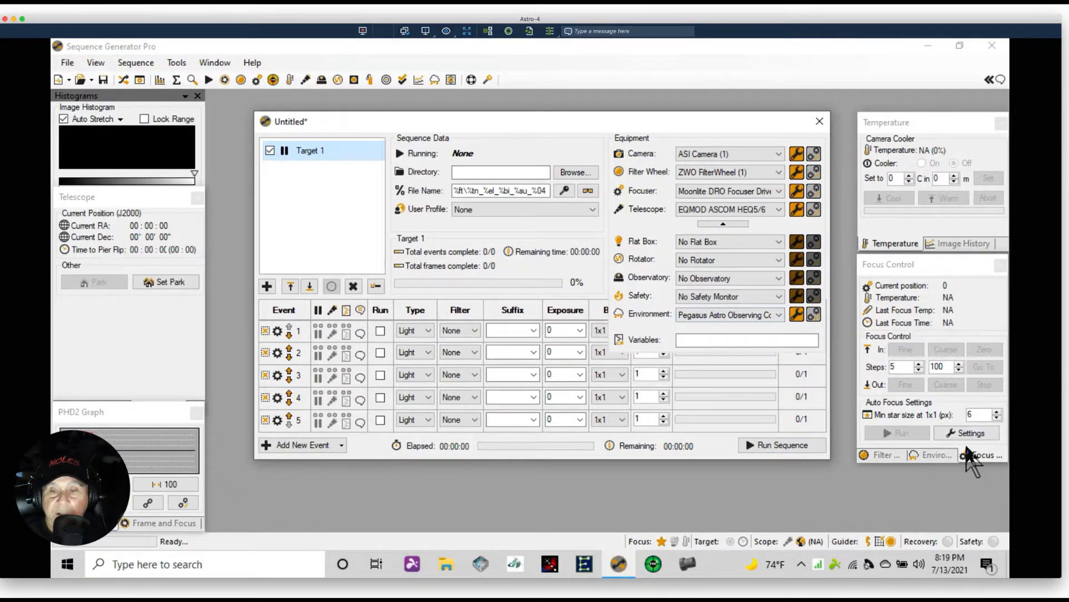
# Open the Environment Data panel and collapse the additional equipment list
pyautogui.click(942, 455)
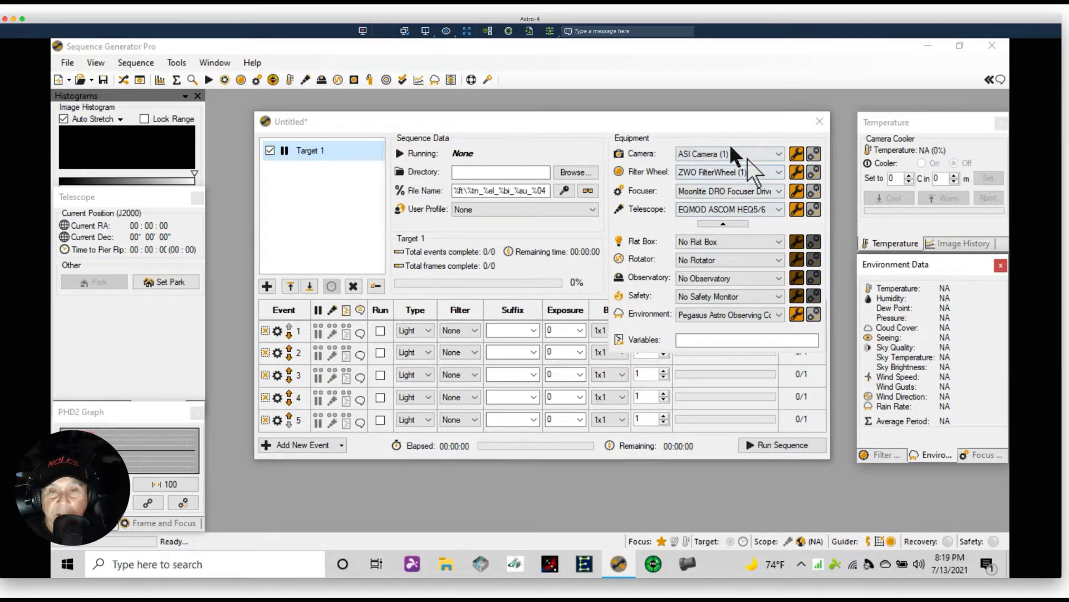
pyautogui.click(717, 223)
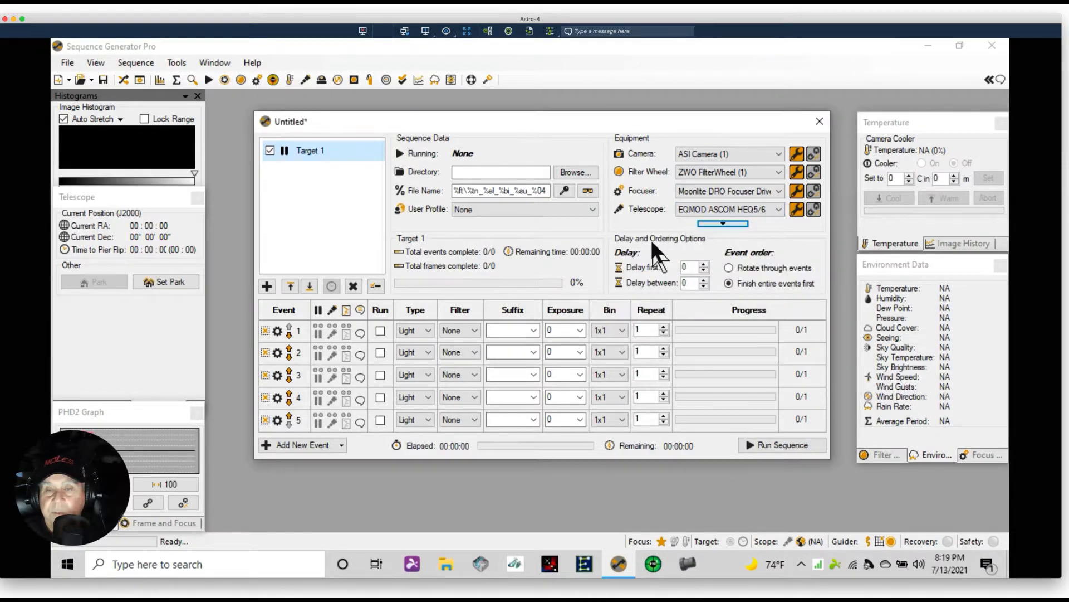
pyautogui.click(792, 43)
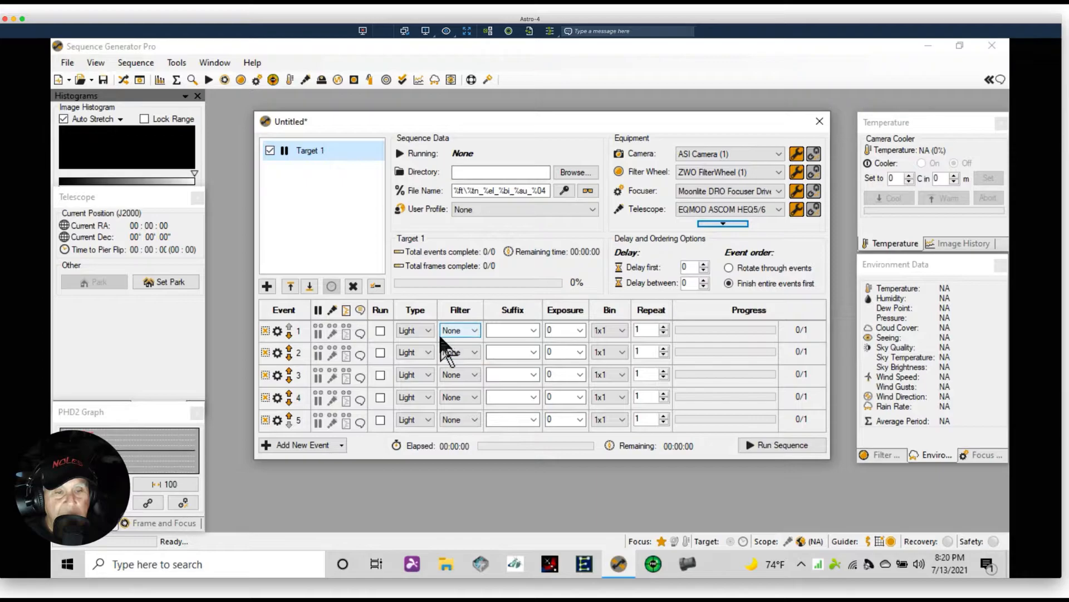
# Enable the first three events in the sequence to run
pyautogui.click(380, 331)
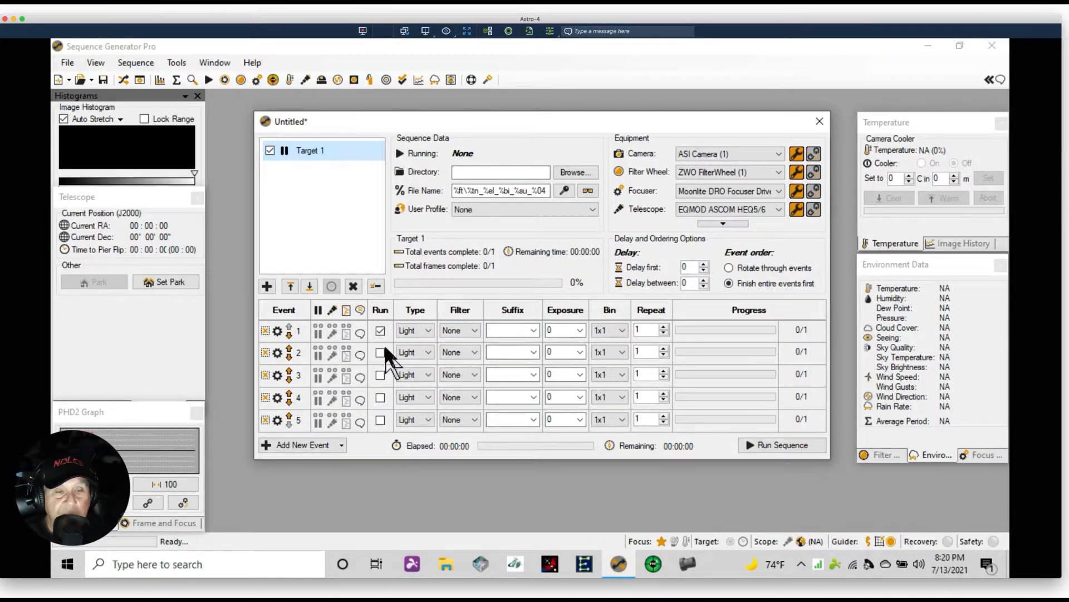
pyautogui.click(380, 351)
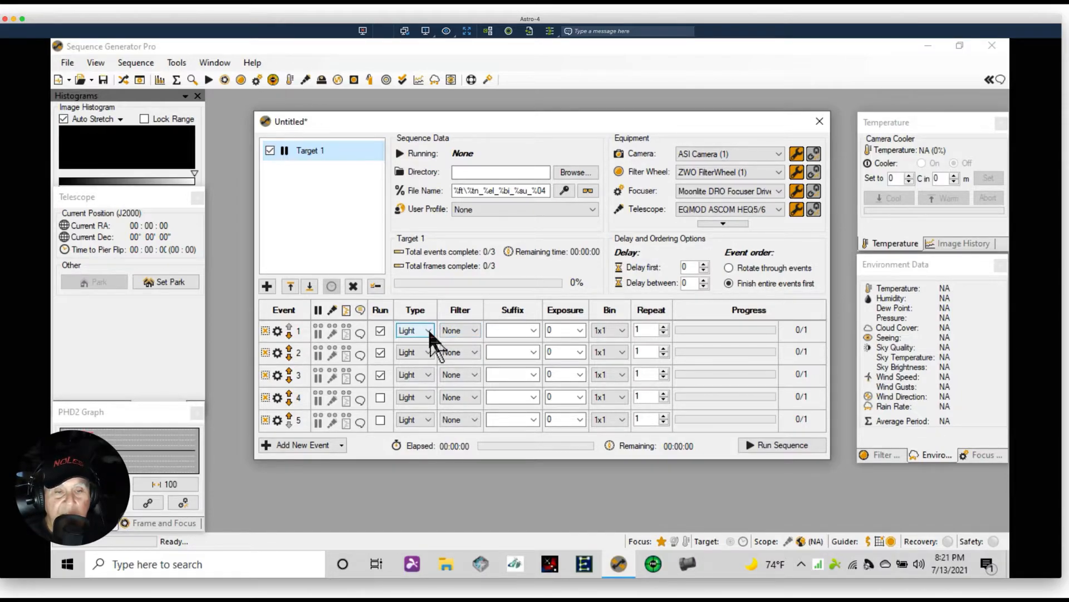
# Set event 1's filter to Lum and its suffix to L
pyautogui.click(472, 329)
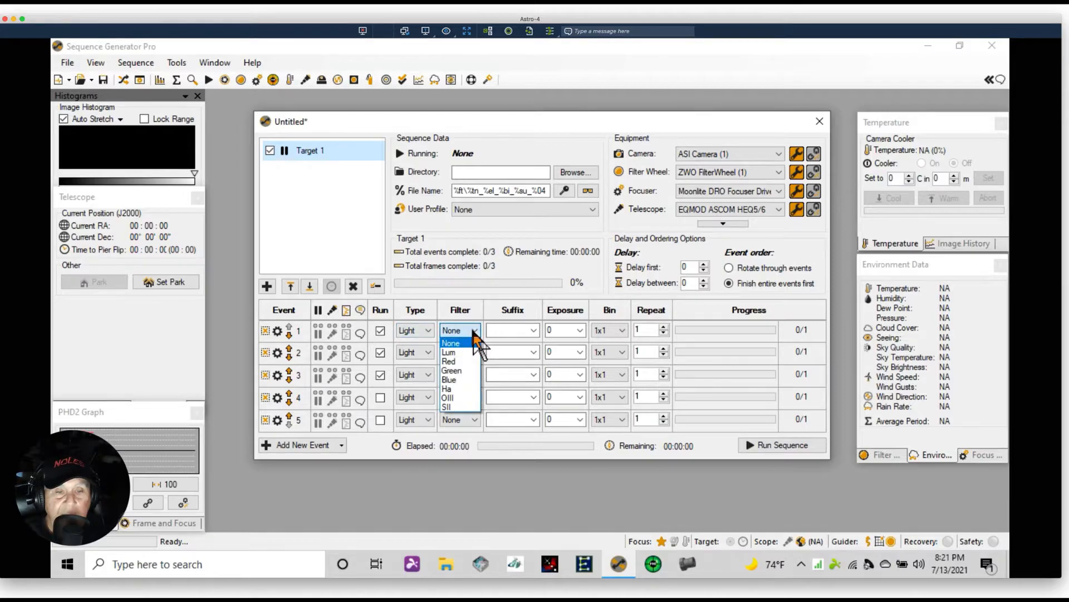
pyautogui.click(456, 352)
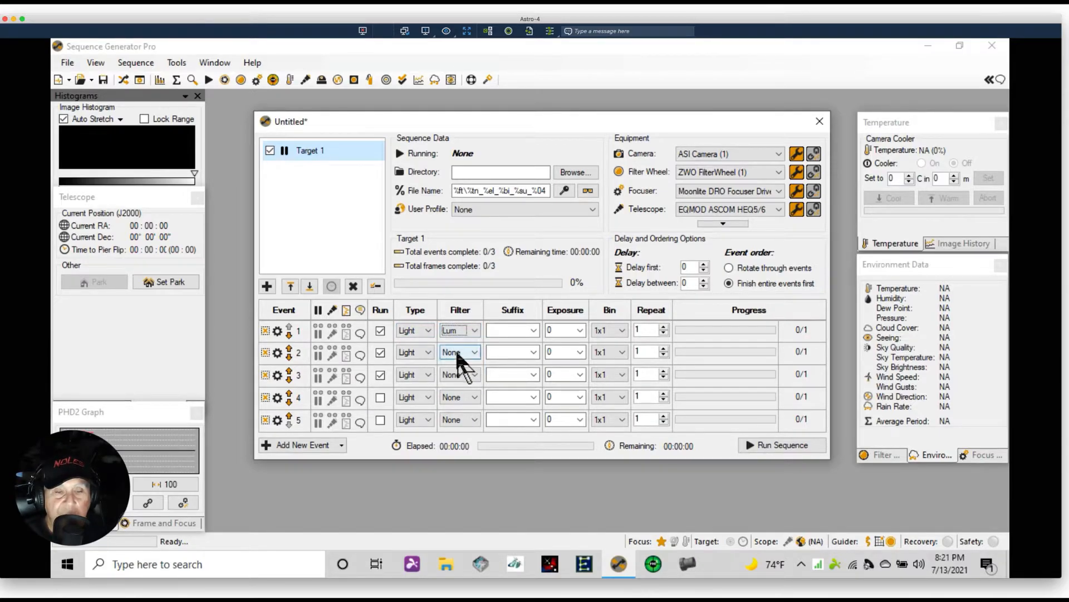
pyautogui.click(534, 331)
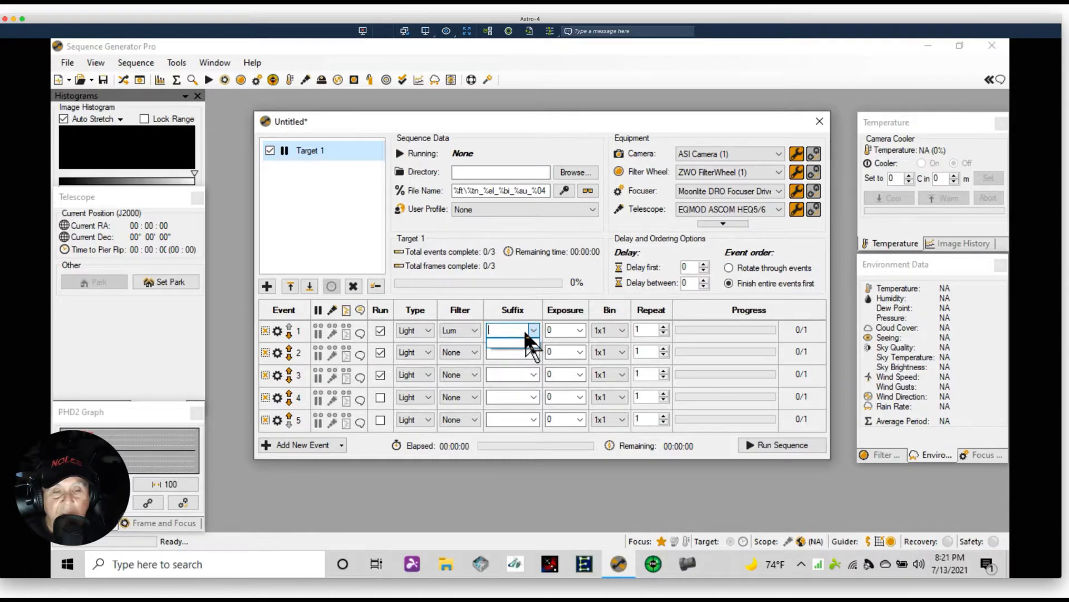
pyautogui.write('L')
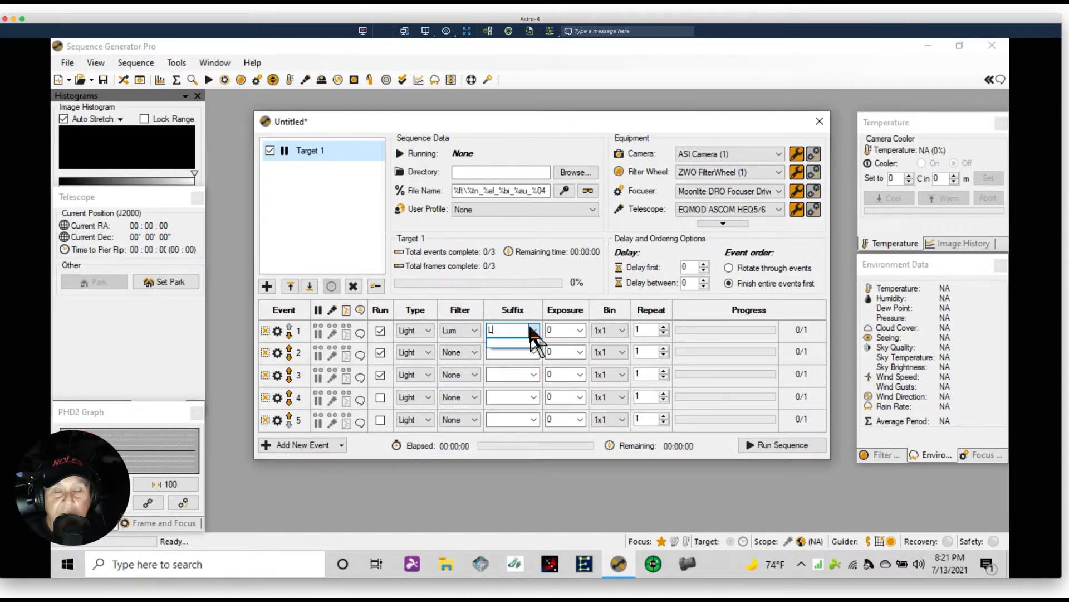
# Set event 1's exposure to 300 and its repeat count to 10
pyautogui.click(577, 326)
pyautogui.click(580, 326)
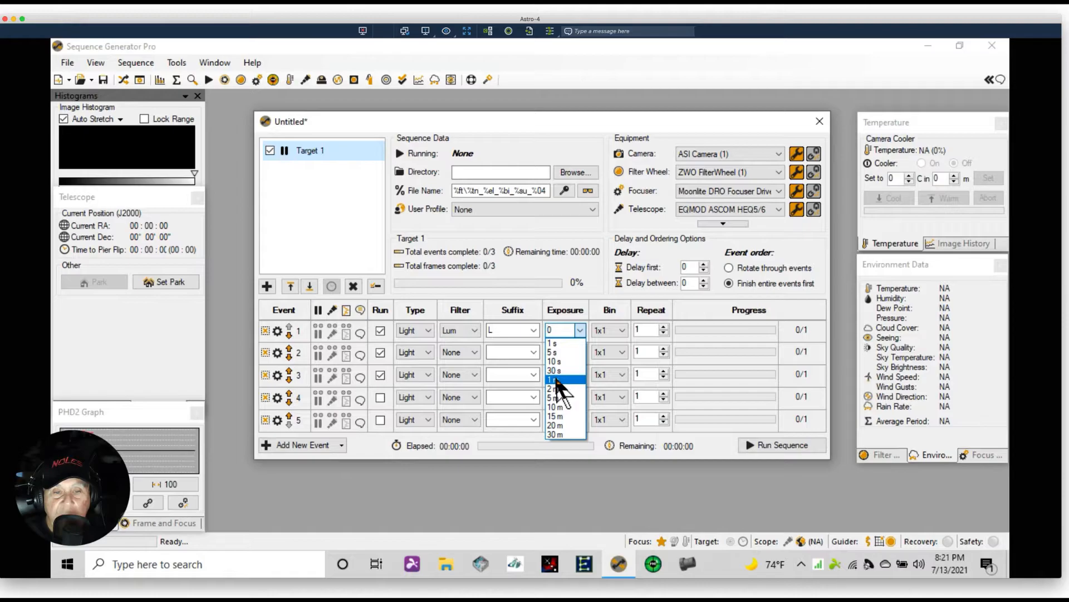
pyautogui.click(560, 330)
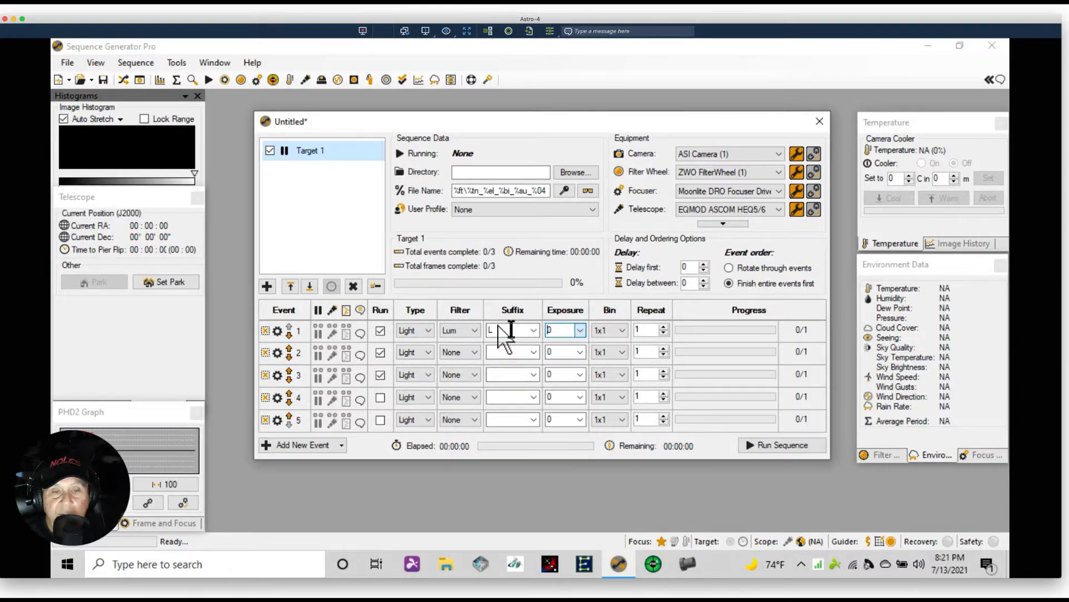
pyautogui.write('300')
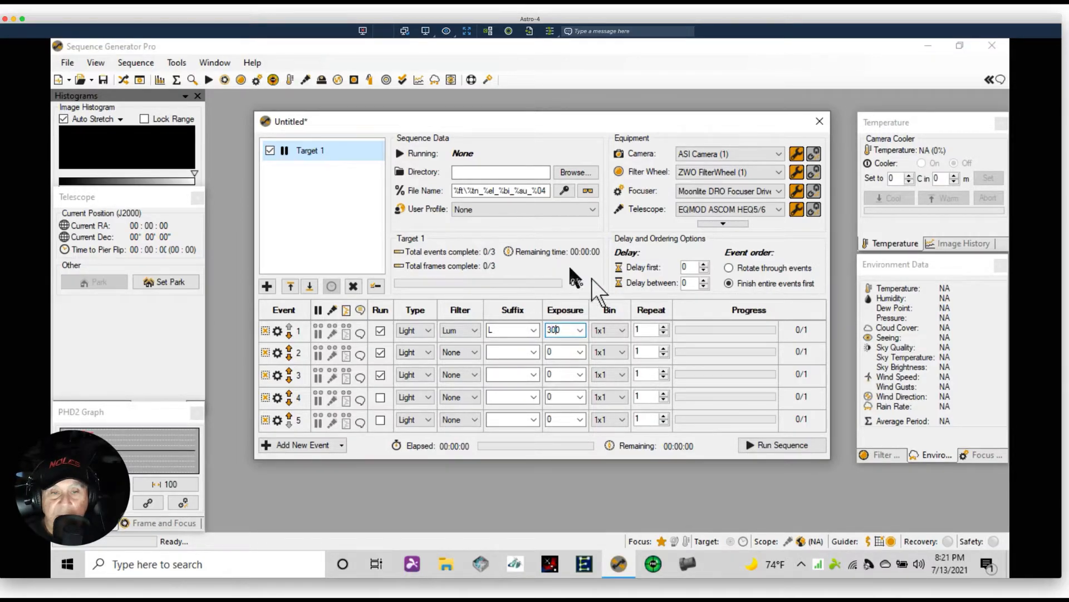
pyautogui.click(647, 330)
pyautogui.write('10')
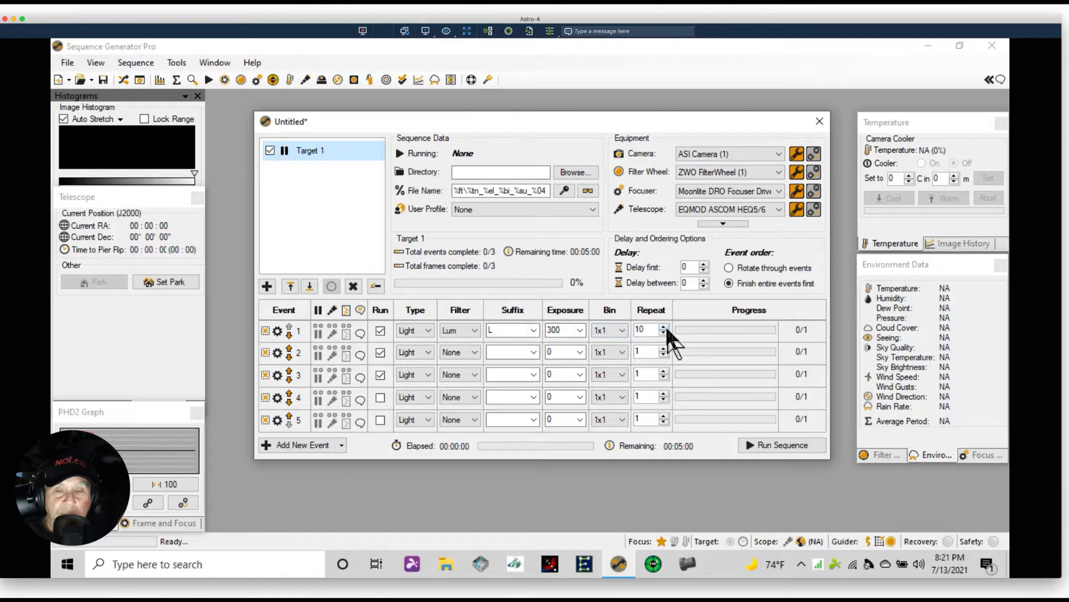
# Disable events 2 and 3 from running and reselect Light as event 1's frame type
pyautogui.click(443, 373)
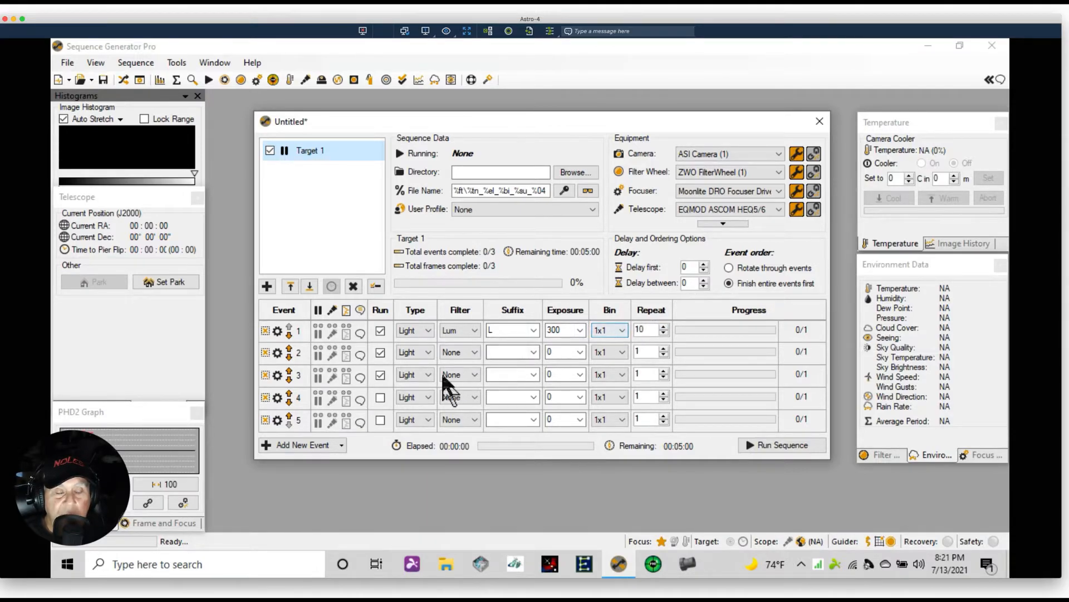
pyautogui.click(379, 374)
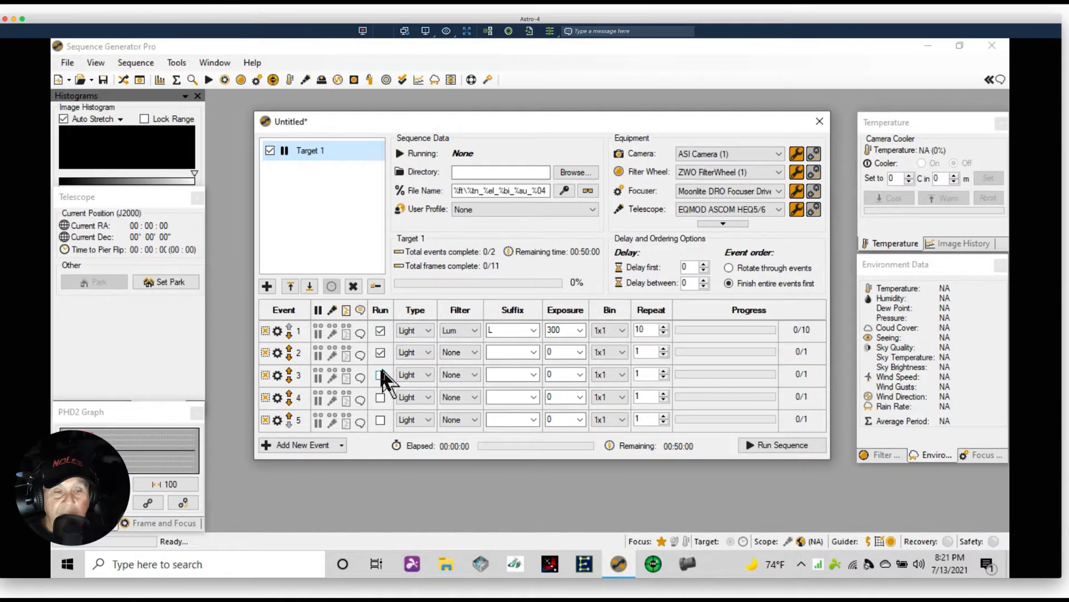
pyautogui.click(379, 353)
pyautogui.click(426, 327)
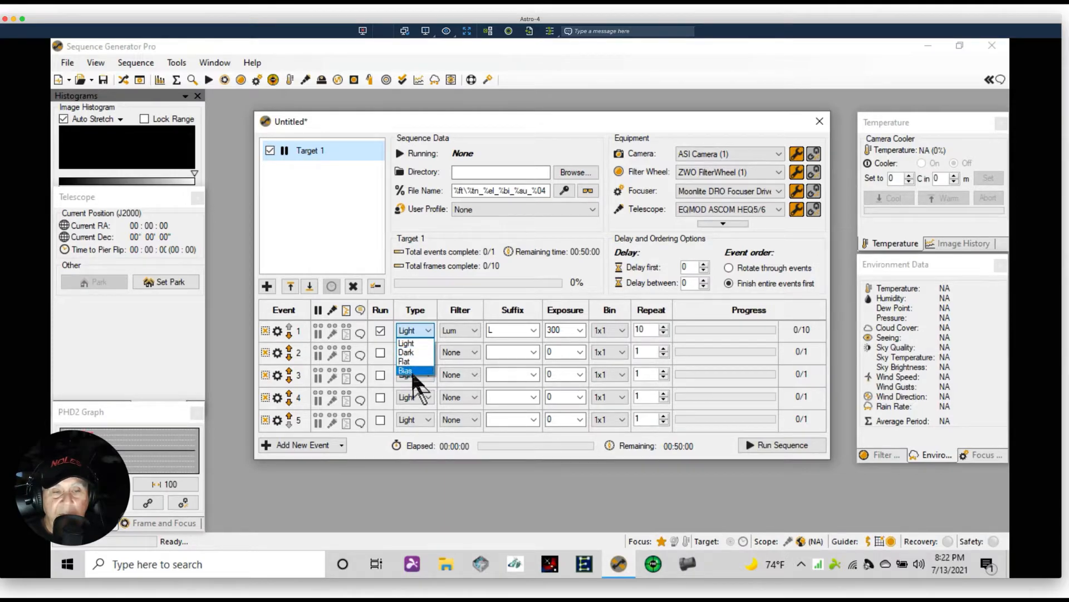
pyautogui.click(428, 344)
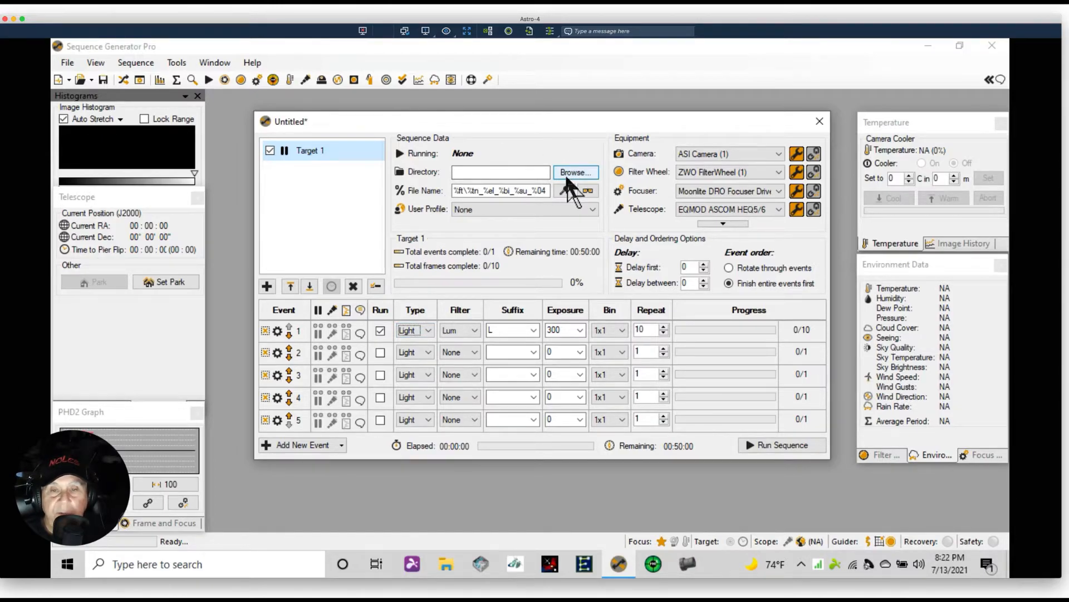
# Set the filters of events 2, 3 and 4 to Red, Green and Blue
pyautogui.click(474, 354)
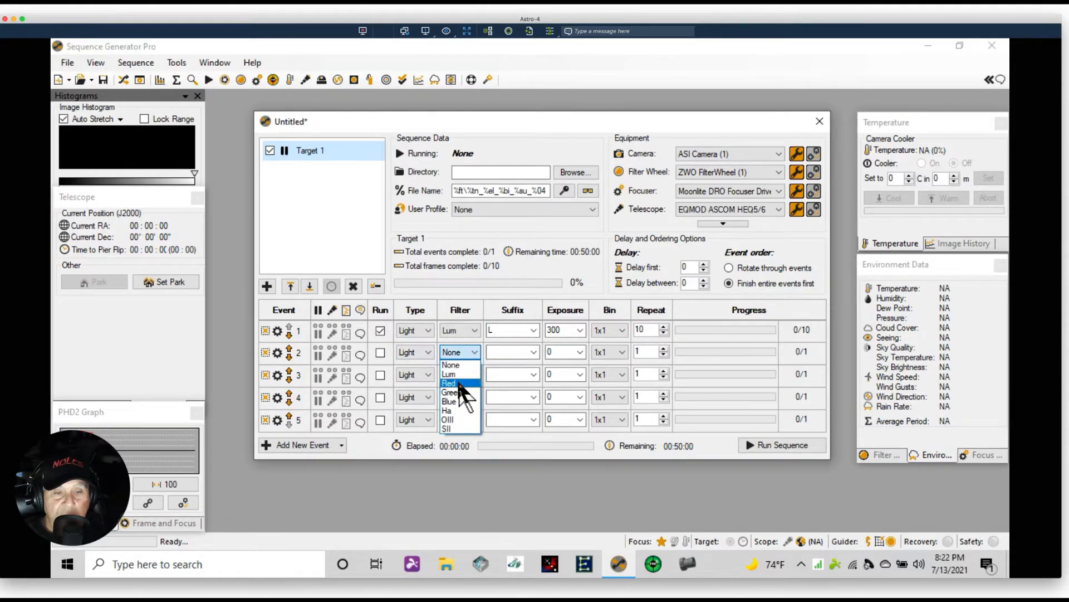
pyautogui.click(462, 383)
pyautogui.click(472, 373)
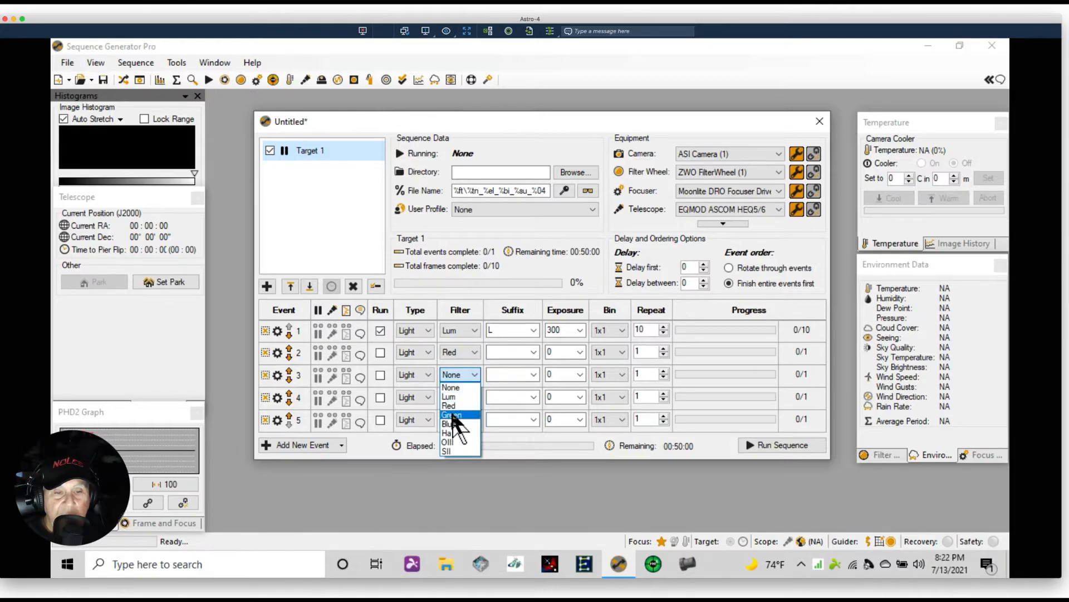
pyautogui.click(456, 415)
pyautogui.click(472, 397)
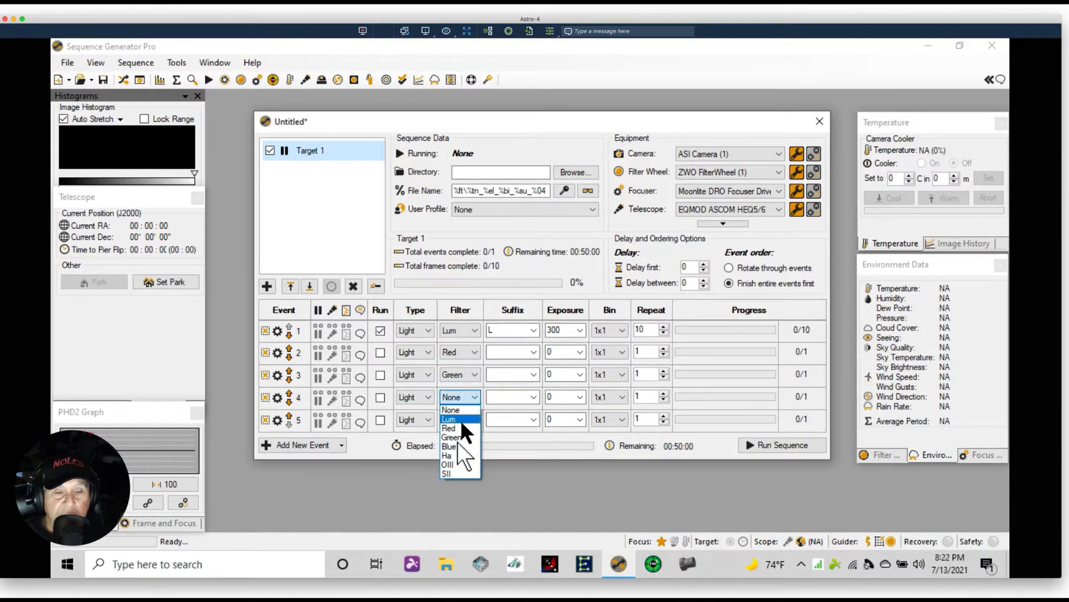
pyautogui.click(450, 447)
# Set the suffixes of events 2, 3 and 4 to R, G and B
pyautogui.click(534, 351)
pyautogui.click(514, 352)
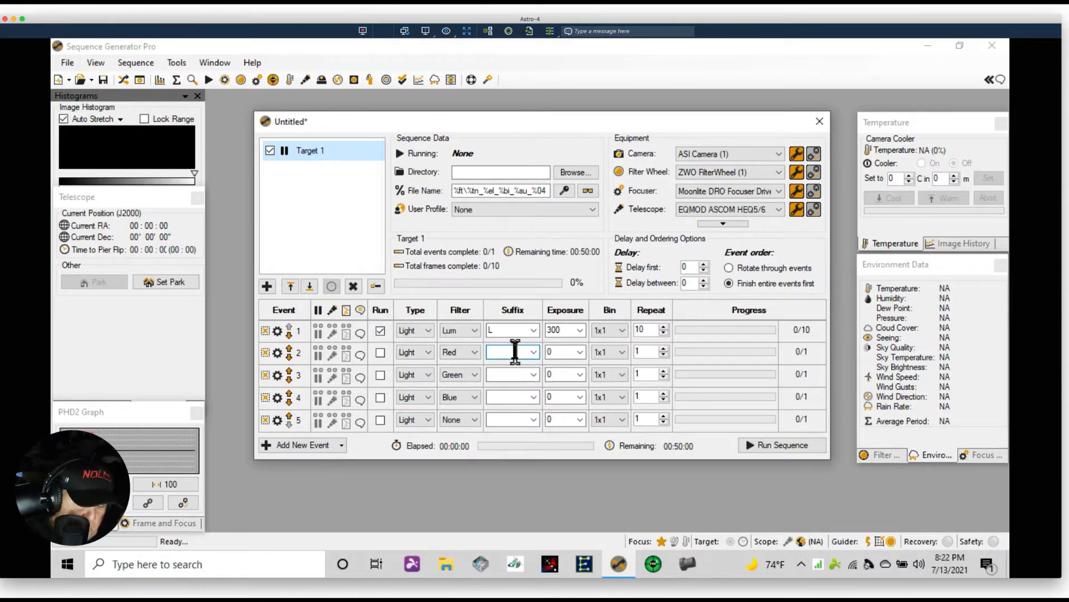
pyautogui.write('R')
pyautogui.click(493, 374)
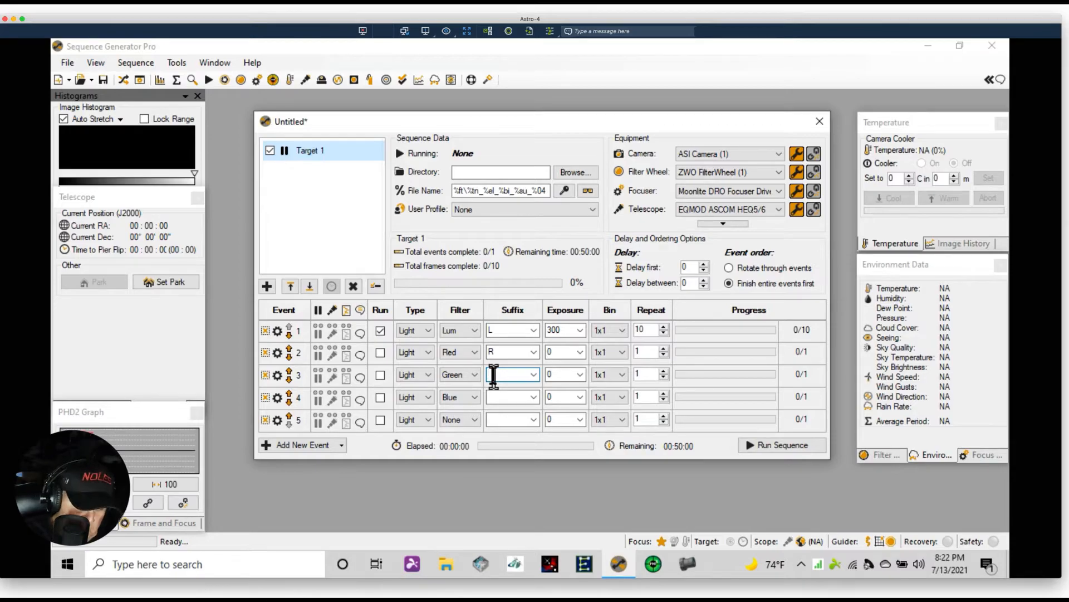
pyautogui.write('G')
pyautogui.click(501, 397)
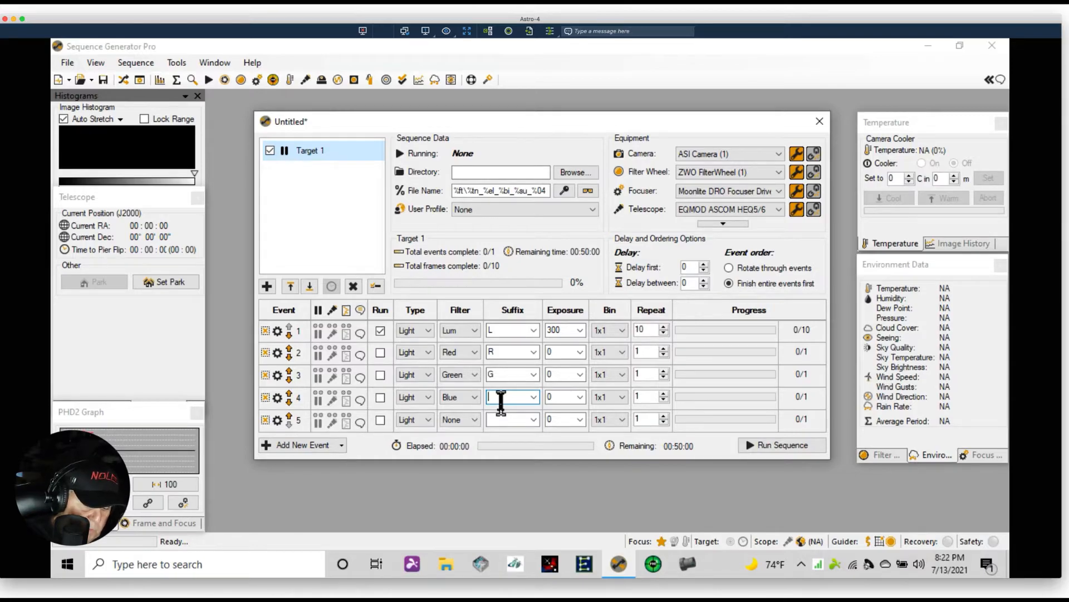
pyautogui.write('B')
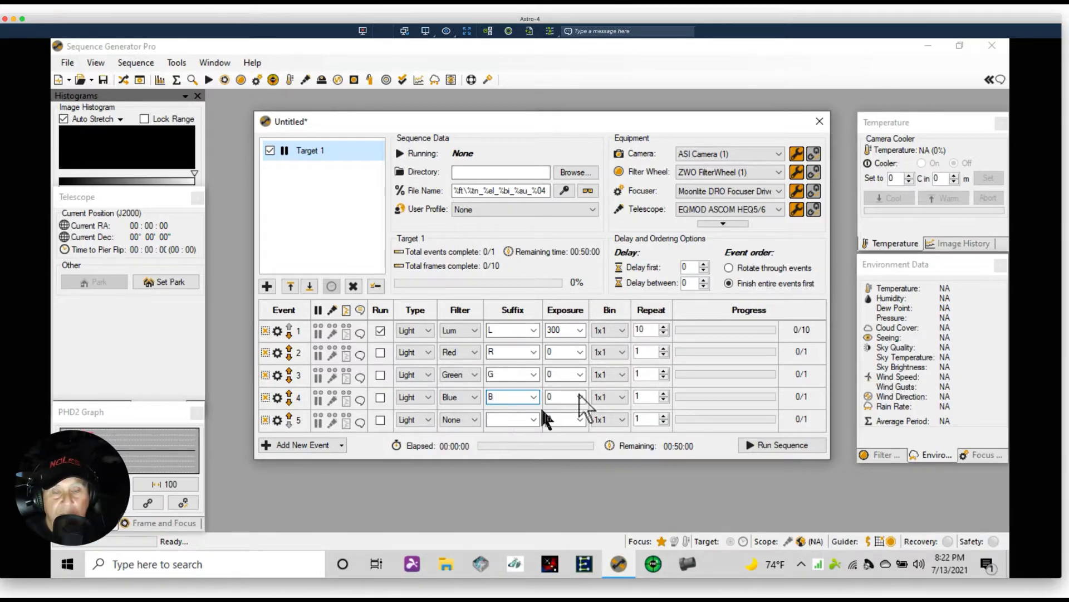
# Set event 1's exposure to 30 and the exposures of events 2, 3 and 4 to 120
pyautogui.click(558, 330)
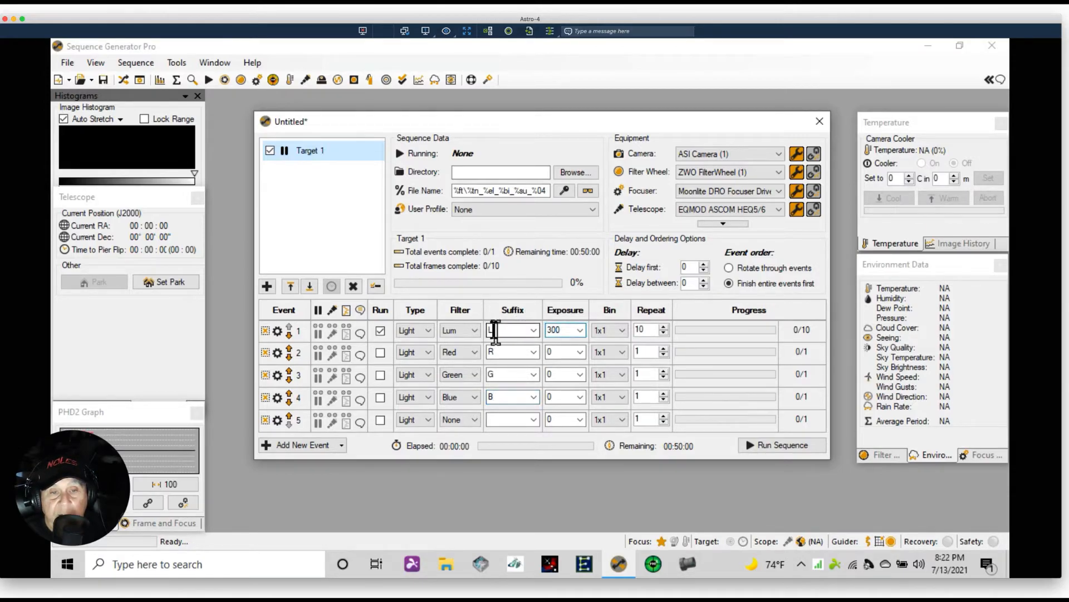
pyautogui.press('BackSpace')
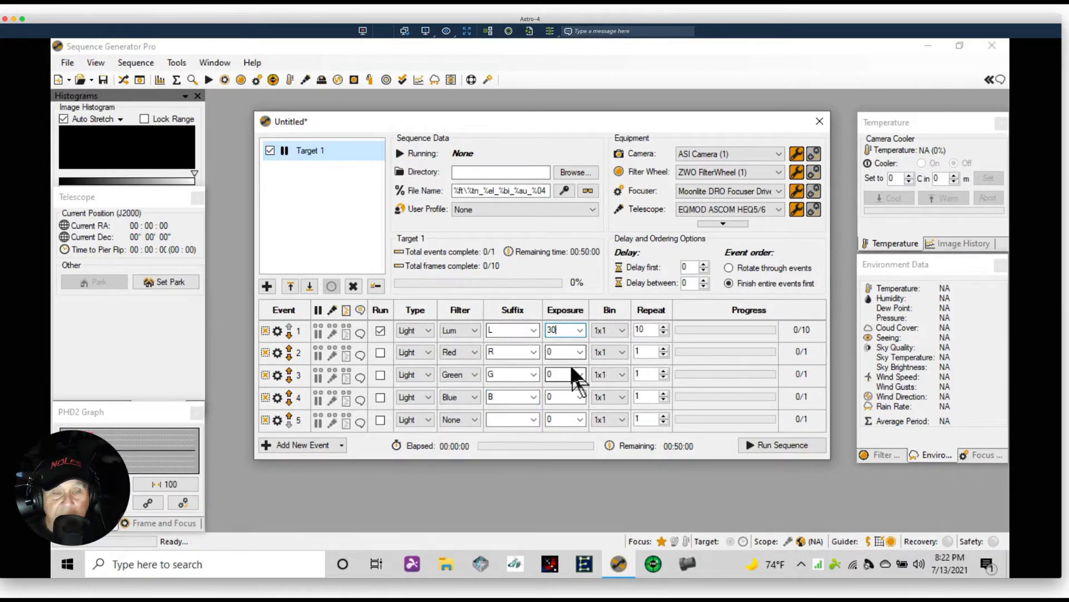
pyautogui.click(557, 352)
pyautogui.write('12')
pyautogui.click(555, 374)
pyautogui.write('120')
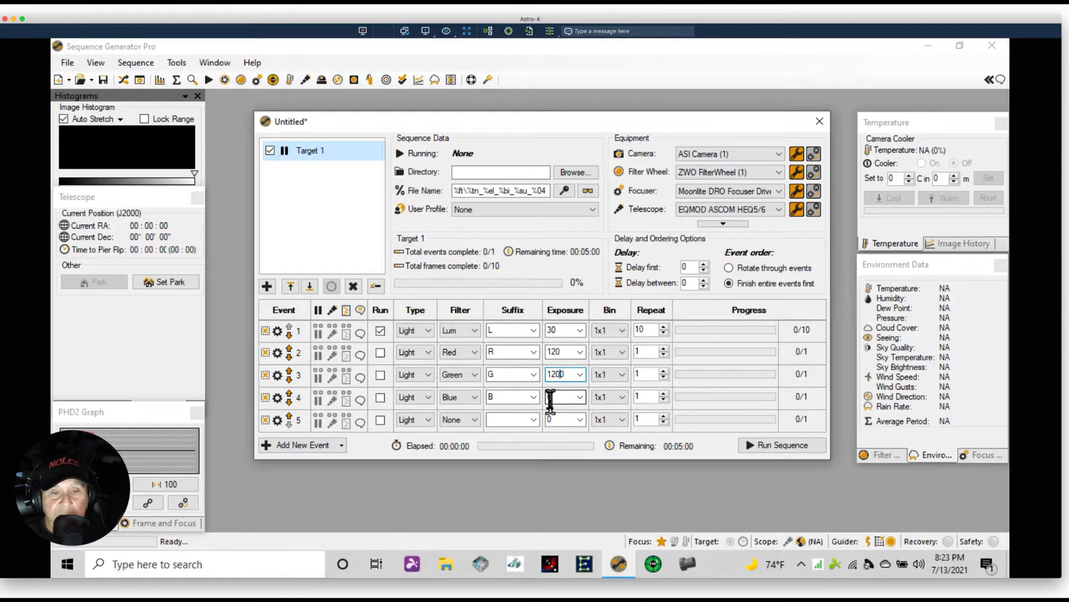
pyautogui.press('Delete')
pyautogui.write('120')
pyautogui.press('Tab')
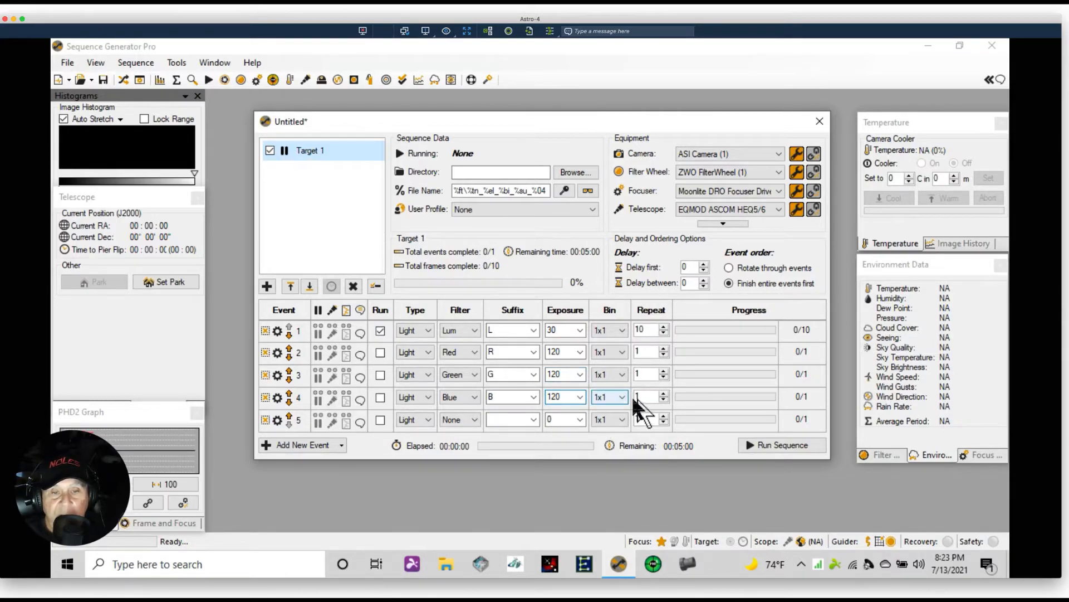
# Set the repeat counts of events 2, 3 and 4 to 10
pyautogui.click(646, 352)
pyautogui.write('0')
pyautogui.click(644, 374)
pyautogui.write('10')
pyautogui.moveTo(651, 398); pyautogui.dragTo(595, 394)
pyautogui.write('10')
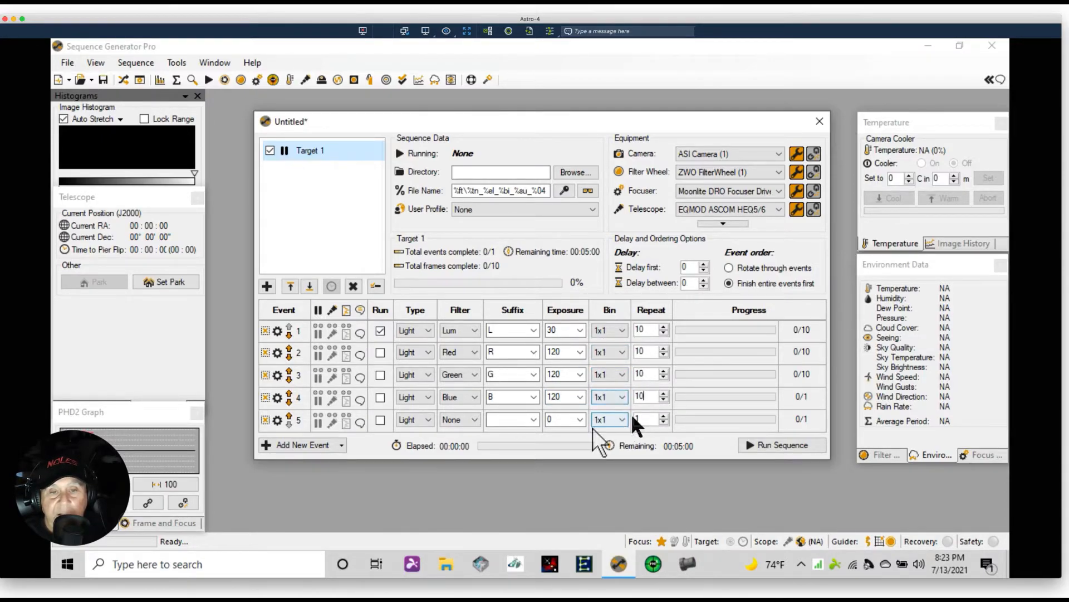
# Enable events 2, 3 and 4 to run
pyautogui.click(380, 352)
pyautogui.click(380, 374)
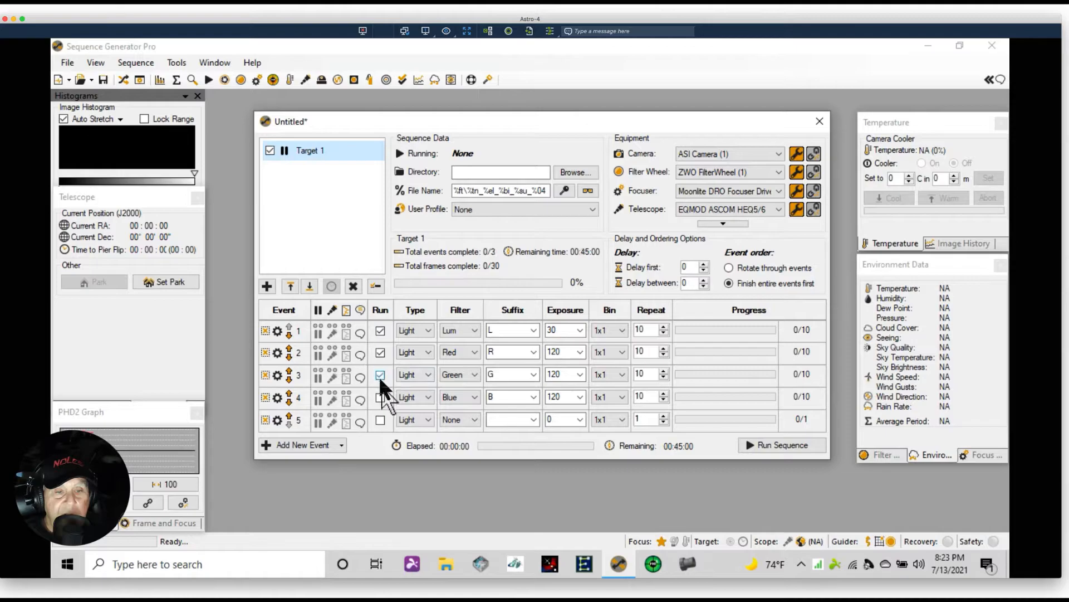
pyautogui.click(380, 397)
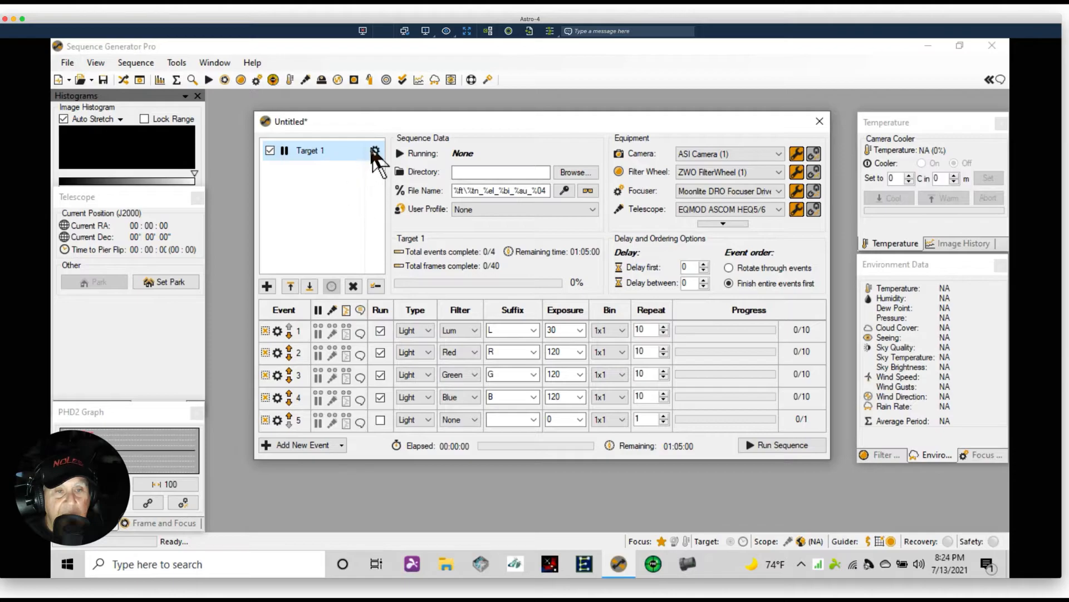
# Open Target 1's settings and examine its planning tools, then close the dialog
pyautogui.click(375, 151)
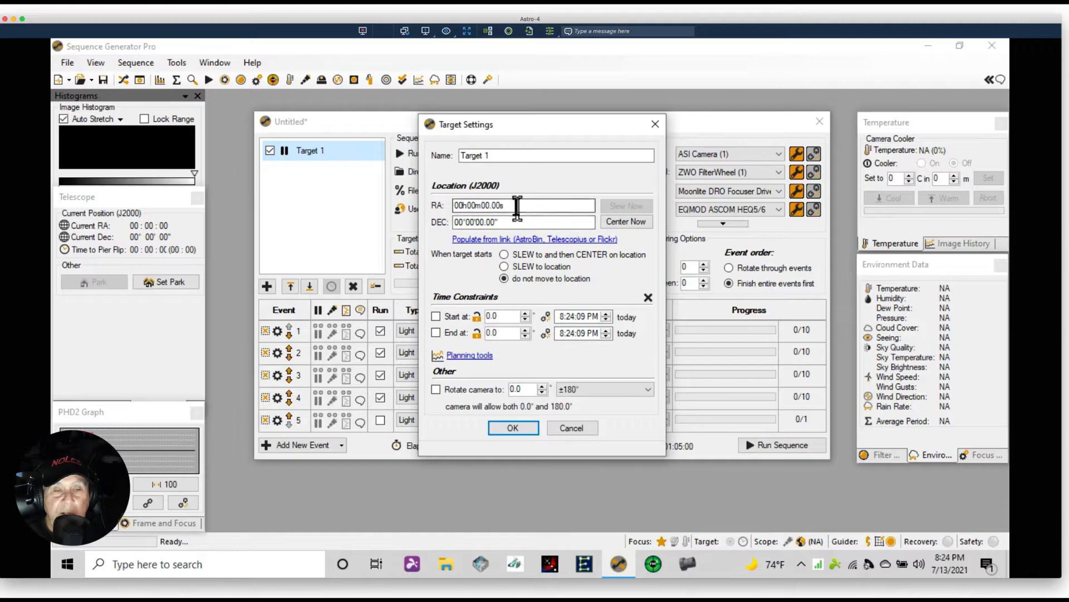
pyautogui.moveTo(518, 209)
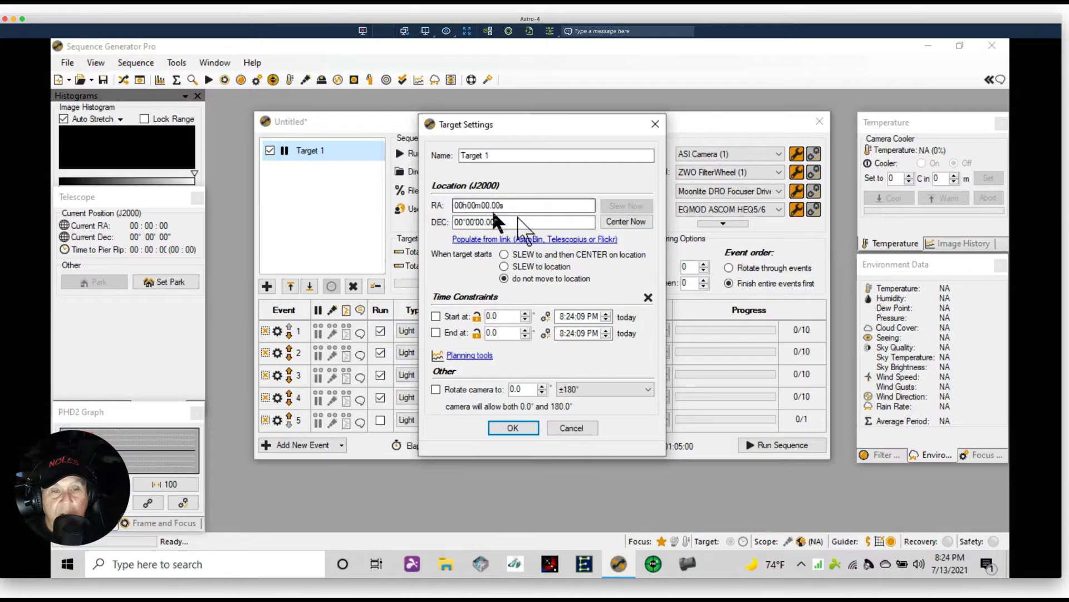
pyautogui.moveTo(439, 219)
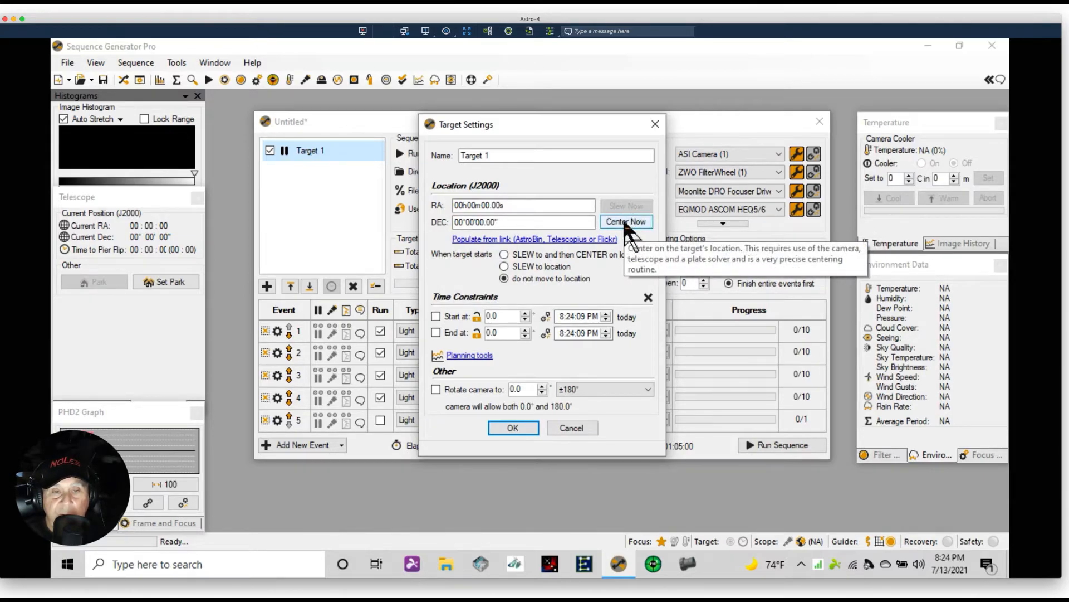
pyautogui.click(467, 356)
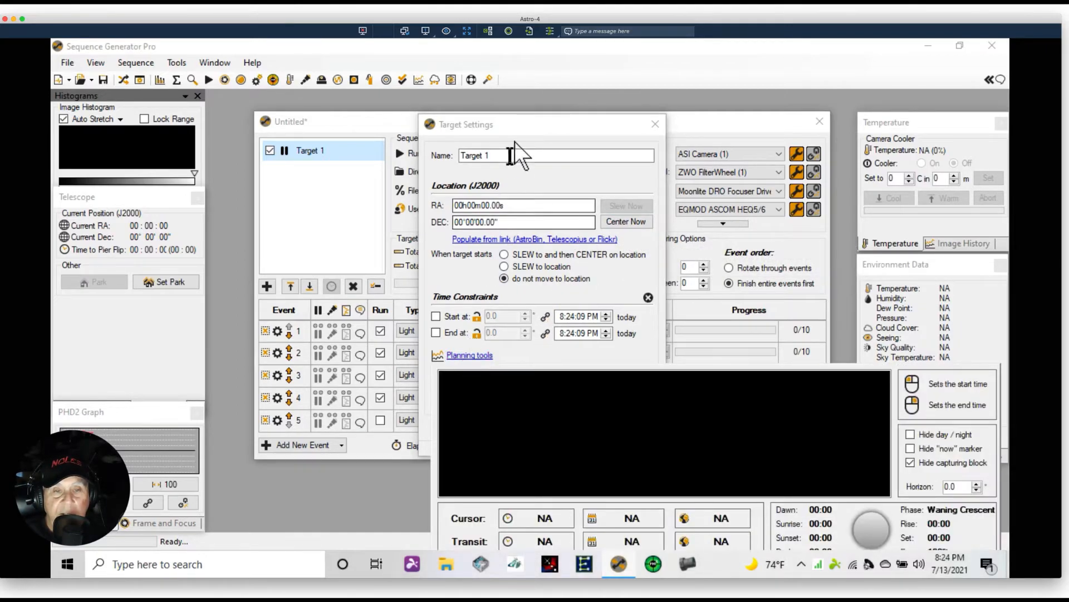
pyautogui.moveTo(532, 121); pyautogui.dragTo(345, 60)
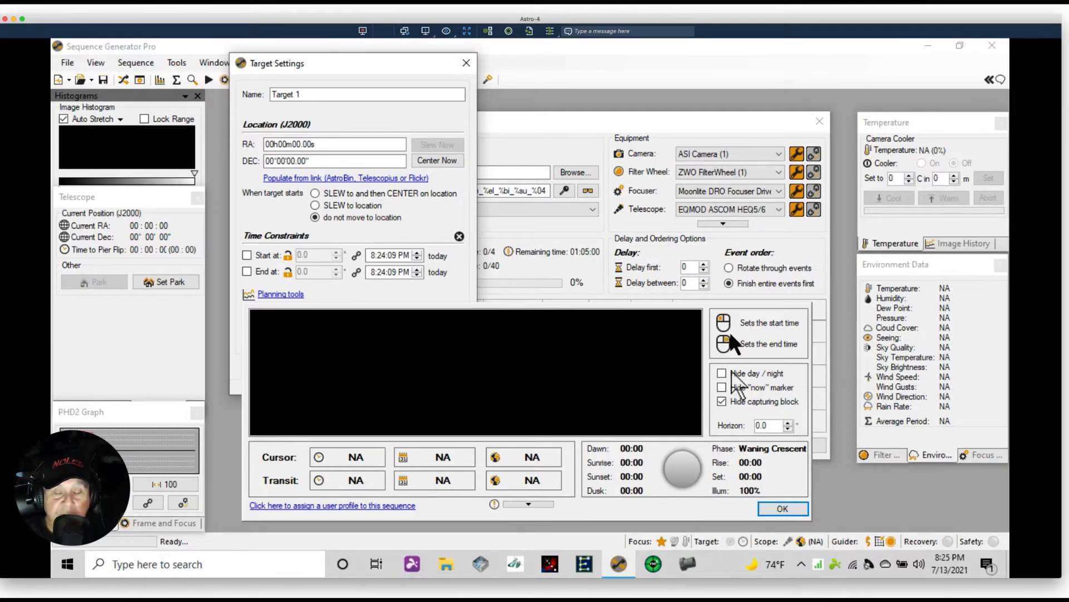
pyautogui.click(782, 510)
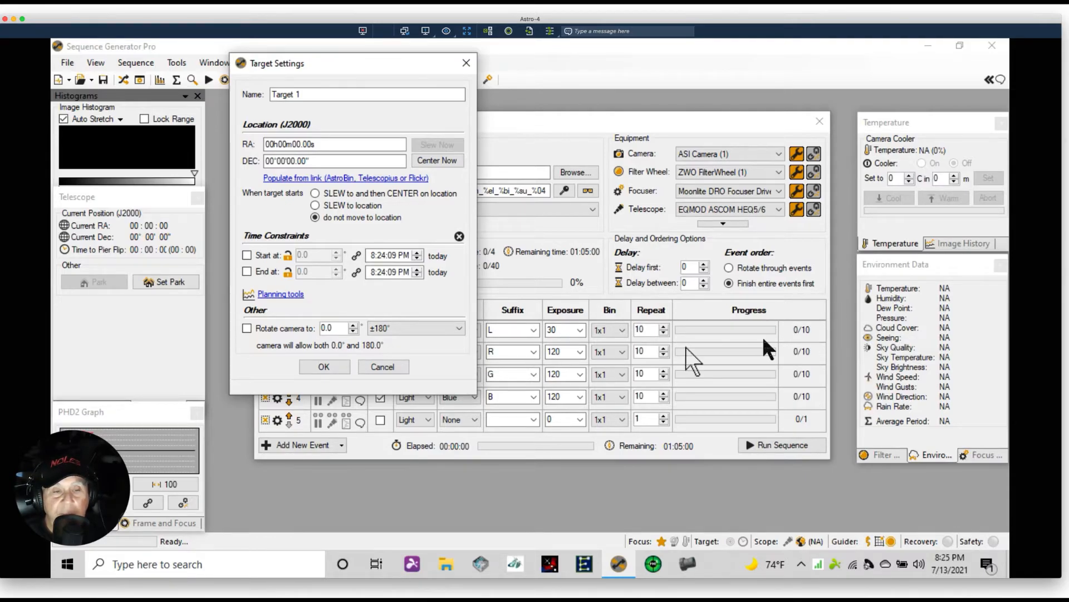
pyautogui.click(281, 293)
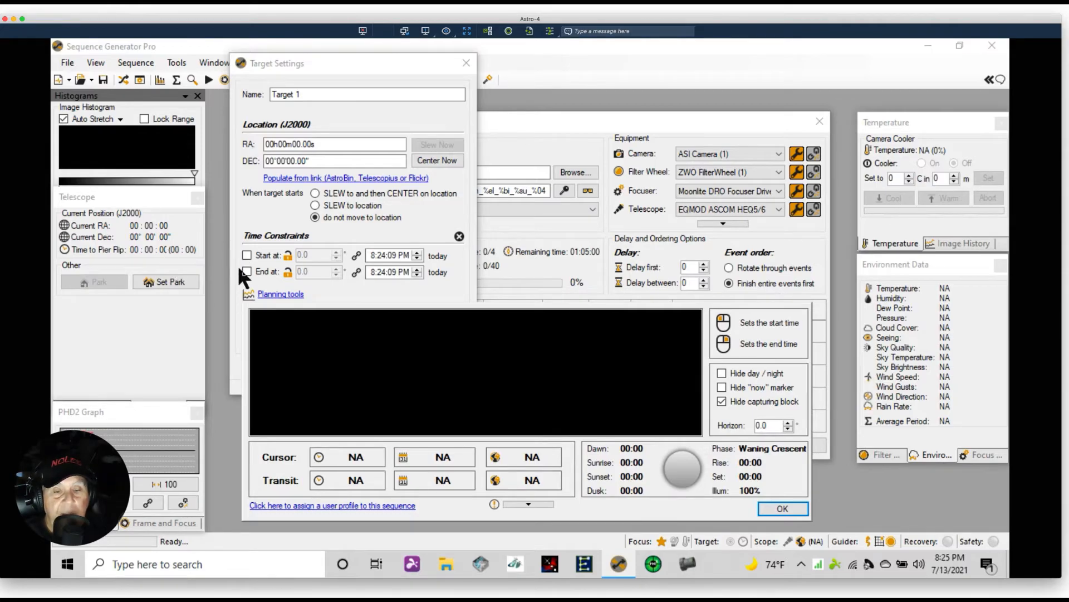
pyautogui.click(783, 508)
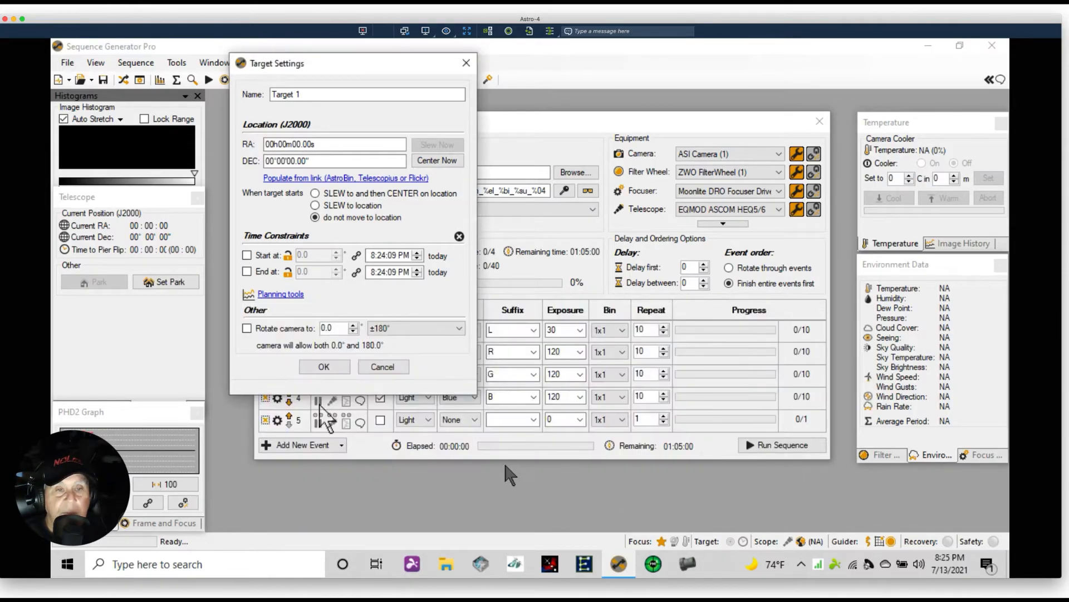
pyautogui.click(344, 71)
pyautogui.moveTo(344, 71); pyautogui.dragTo(510, 108)
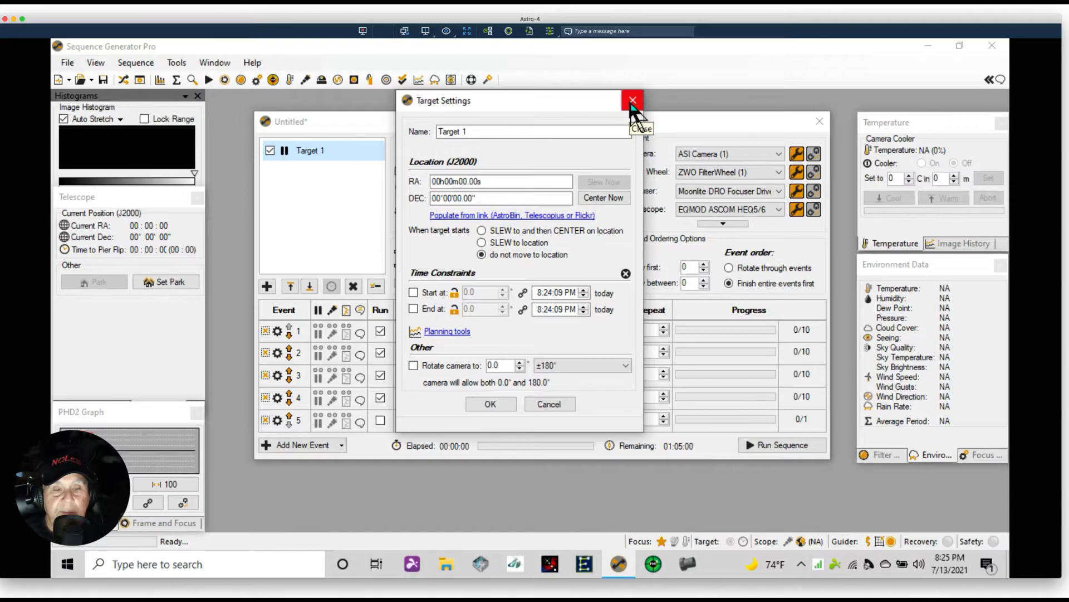
pyautogui.click(490, 403)
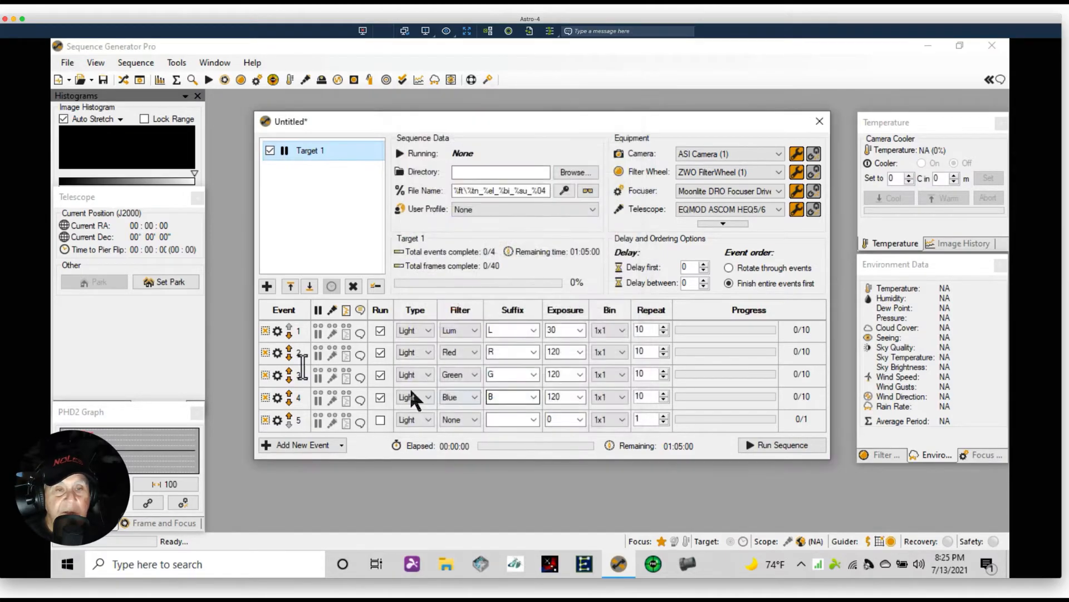
# Open the Control Panel and enable high speed download for the camera
pyautogui.click(140, 80)
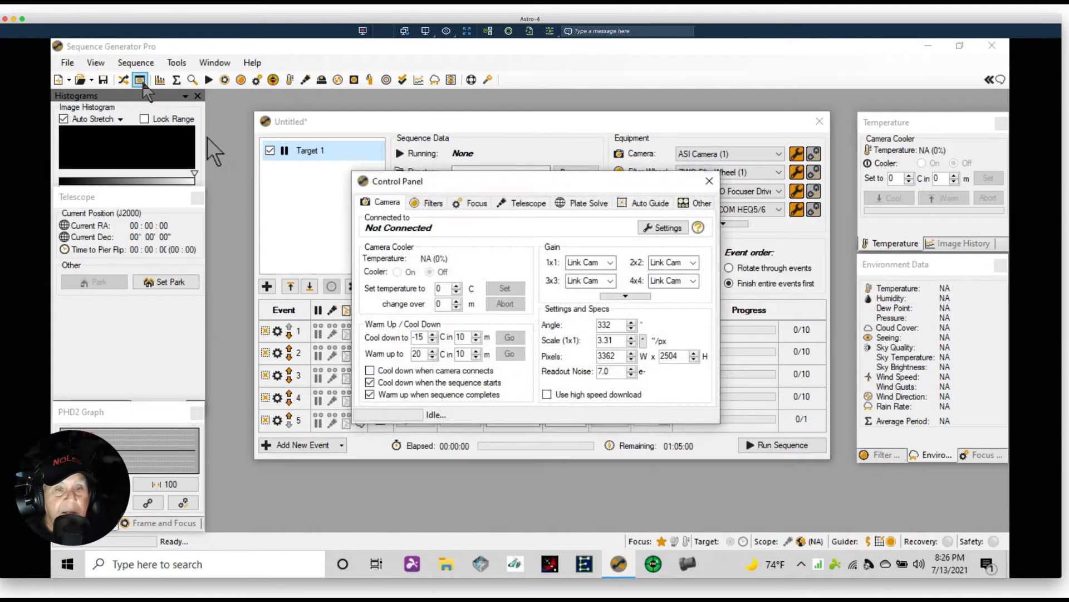
pyautogui.moveTo(476, 181); pyautogui.dragTo(437, 96)
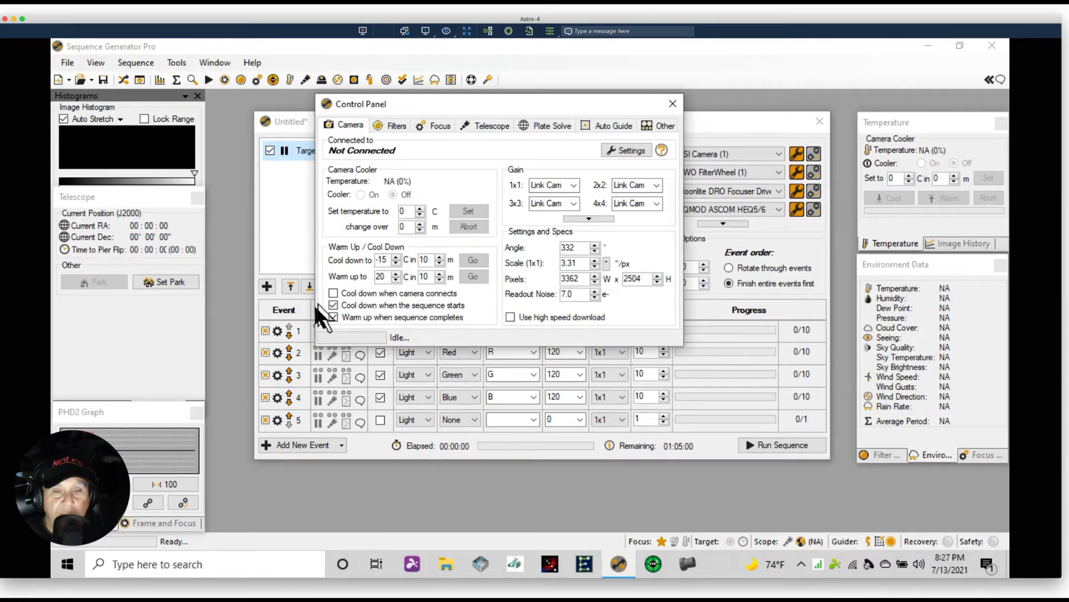
pyautogui.click(510, 317)
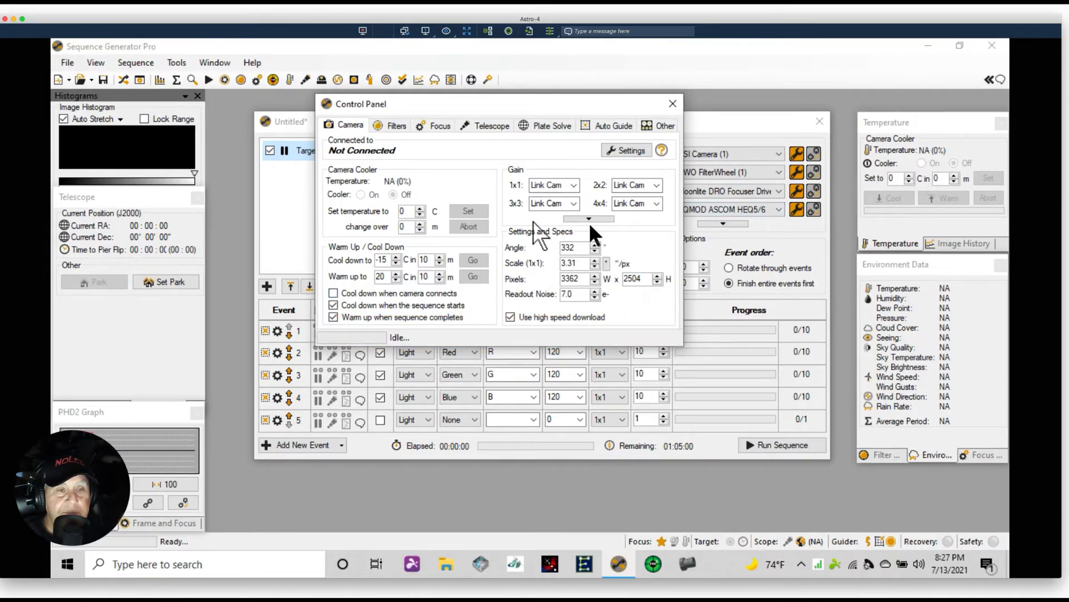
# Open the filter list definition from the Filters page and review each filter's autofocus exposure, then close it
pyautogui.click(395, 126)
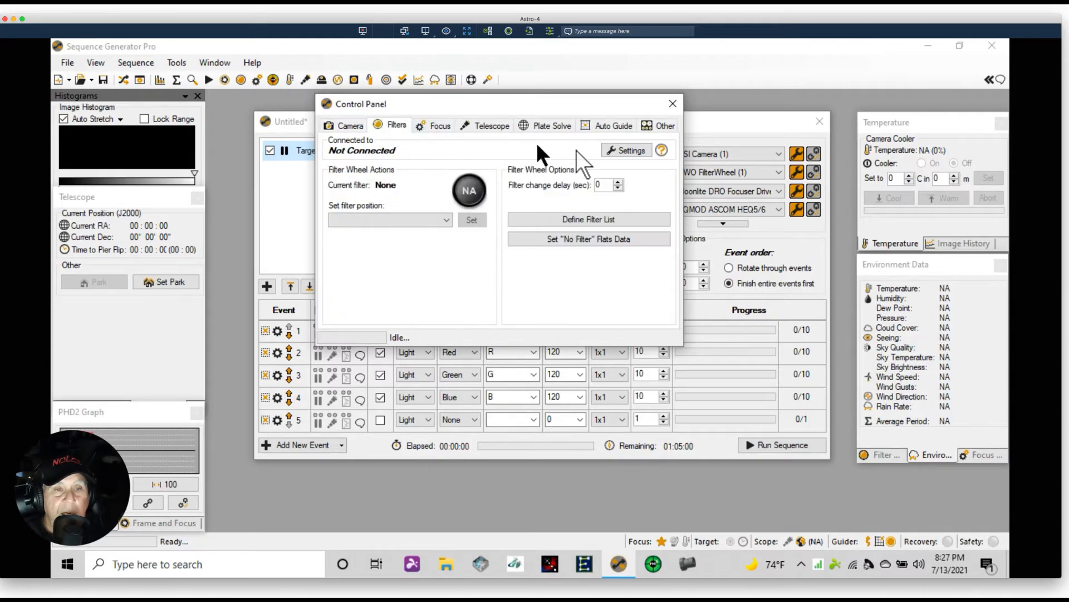
pyautogui.click(559, 219)
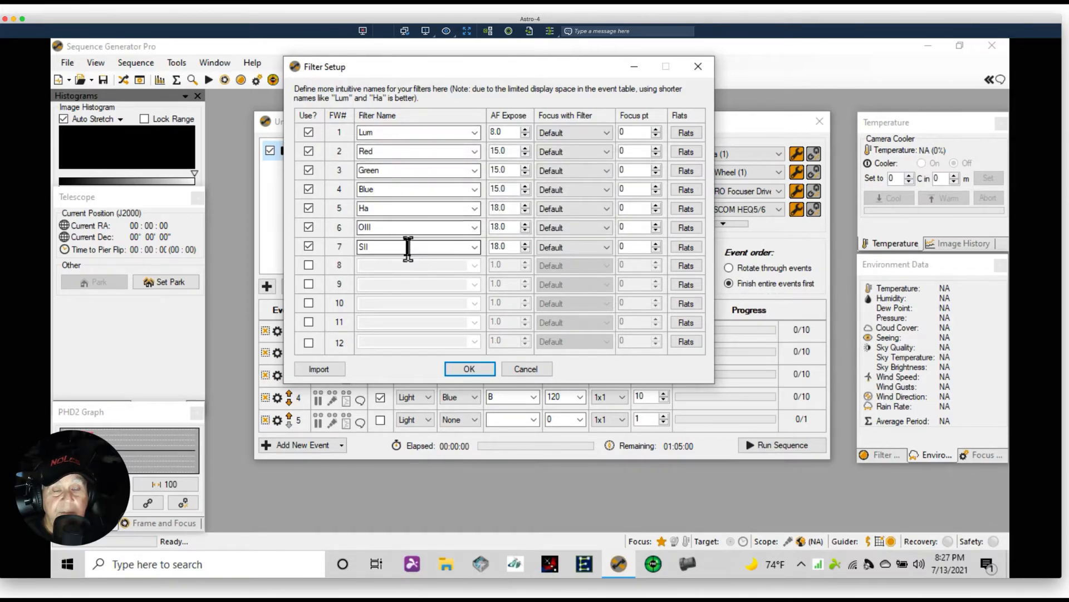
pyautogui.moveTo(510, 131)
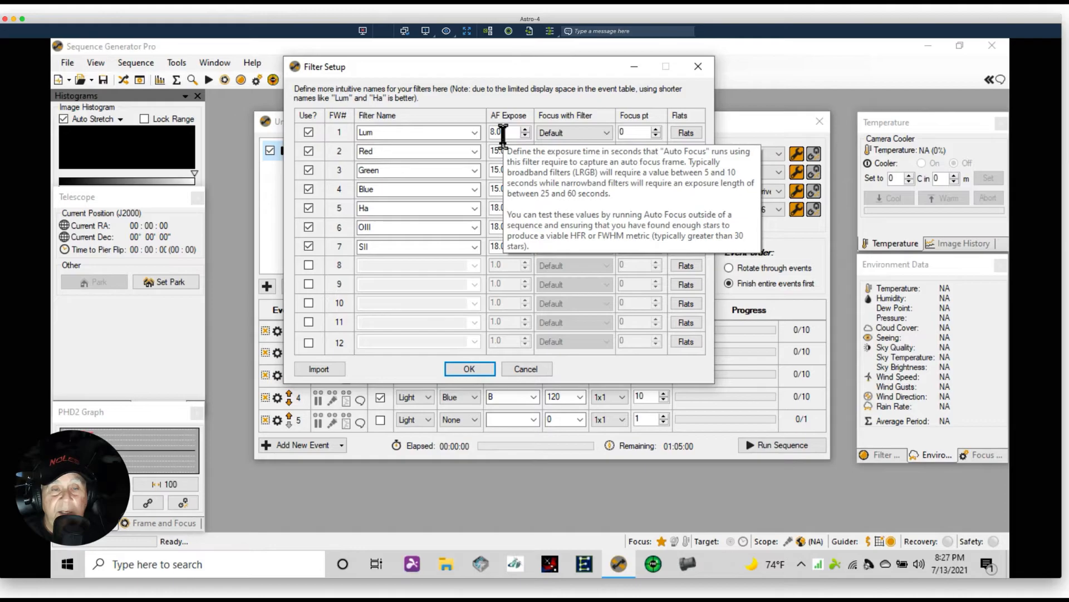
pyautogui.moveTo(385, 134)
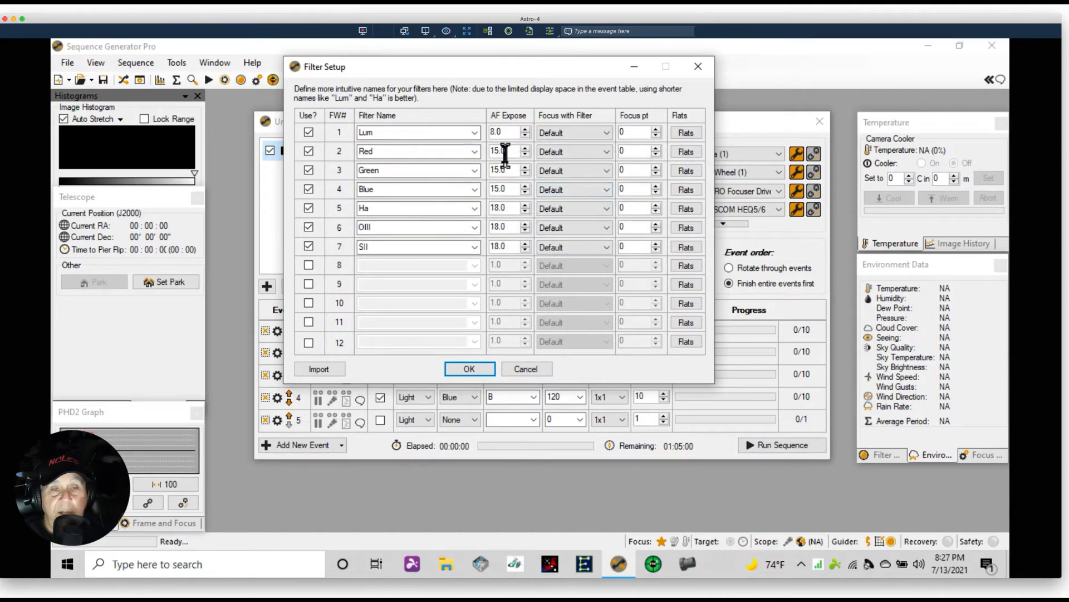
pyautogui.moveTo(499, 156)
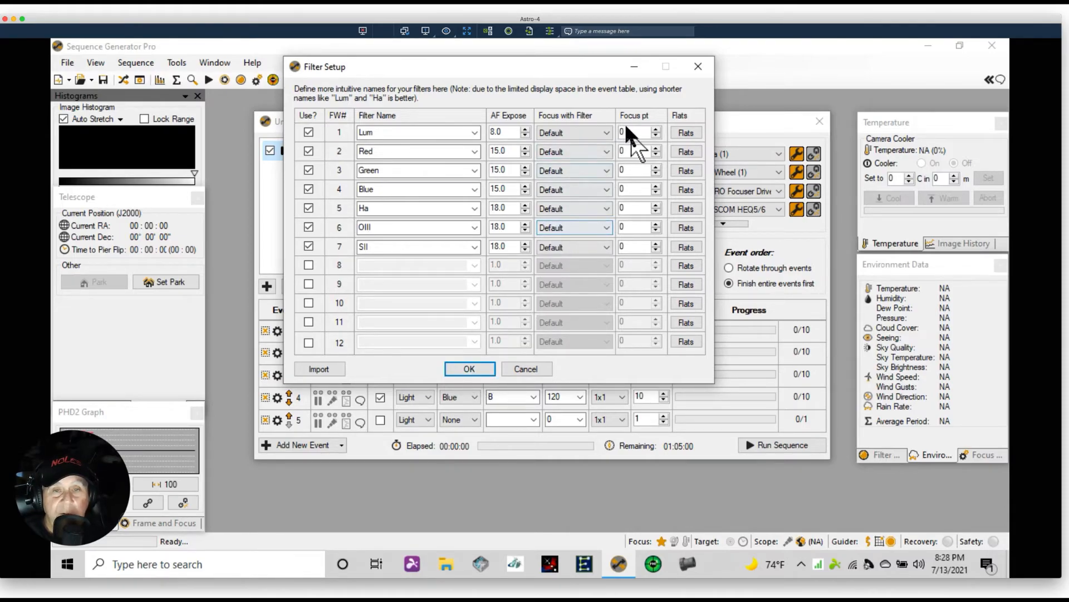
pyautogui.click(468, 369)
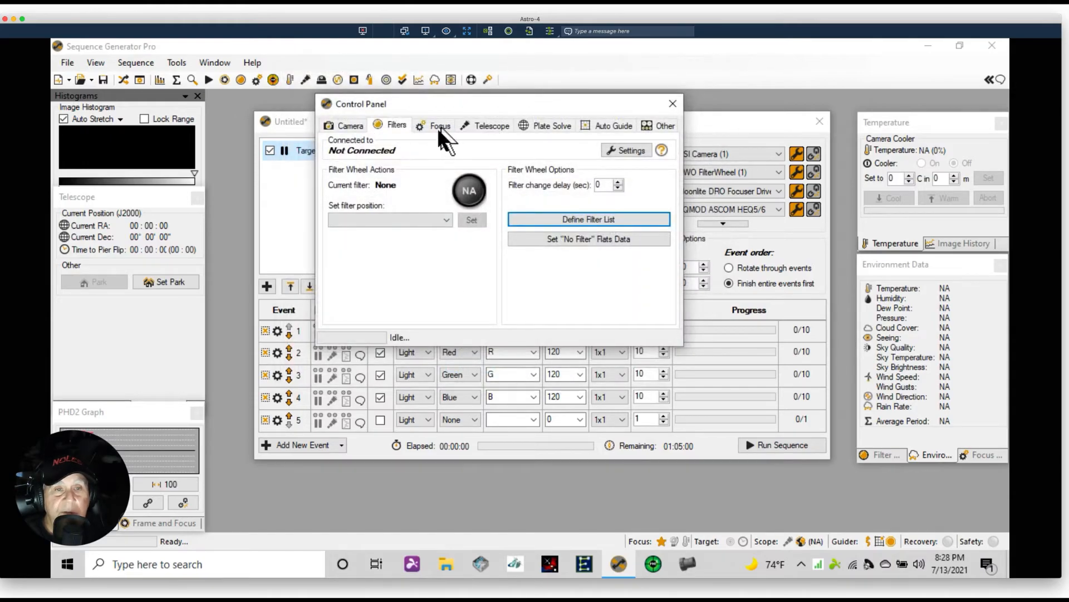
# Open the auto focus options on the Focus page, enable auto focus on filter change, and confirm the options
pyautogui.click(440, 124)
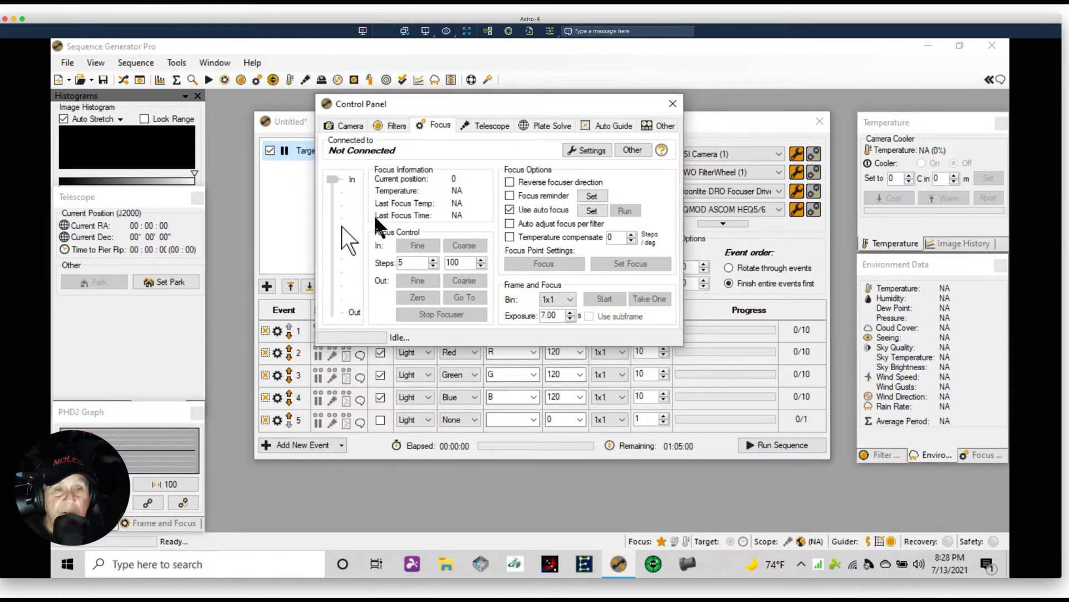
pyautogui.click(592, 211)
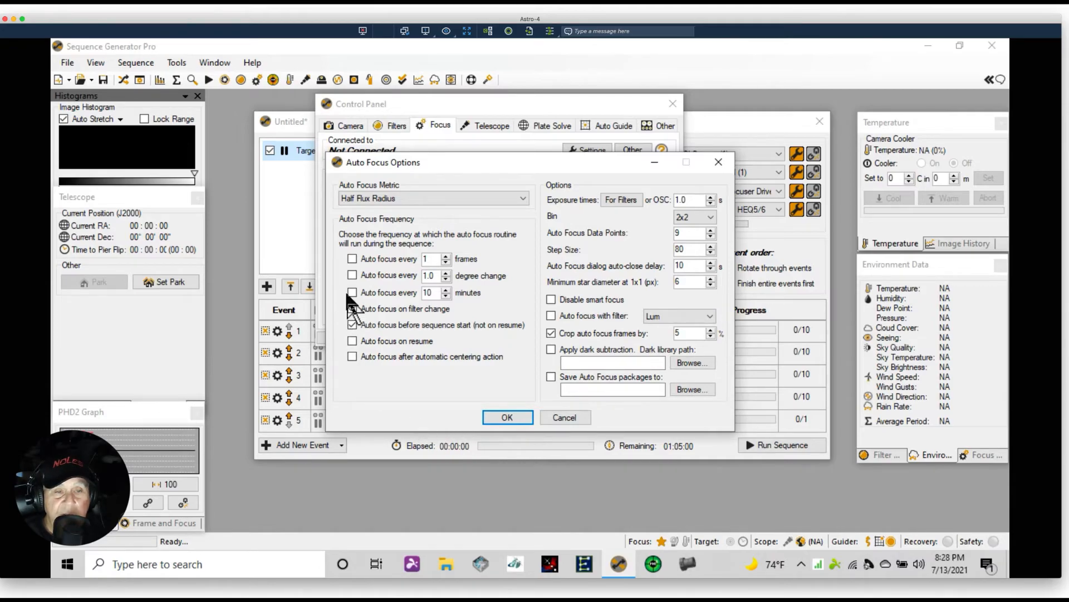
pyautogui.moveTo(437, 295)
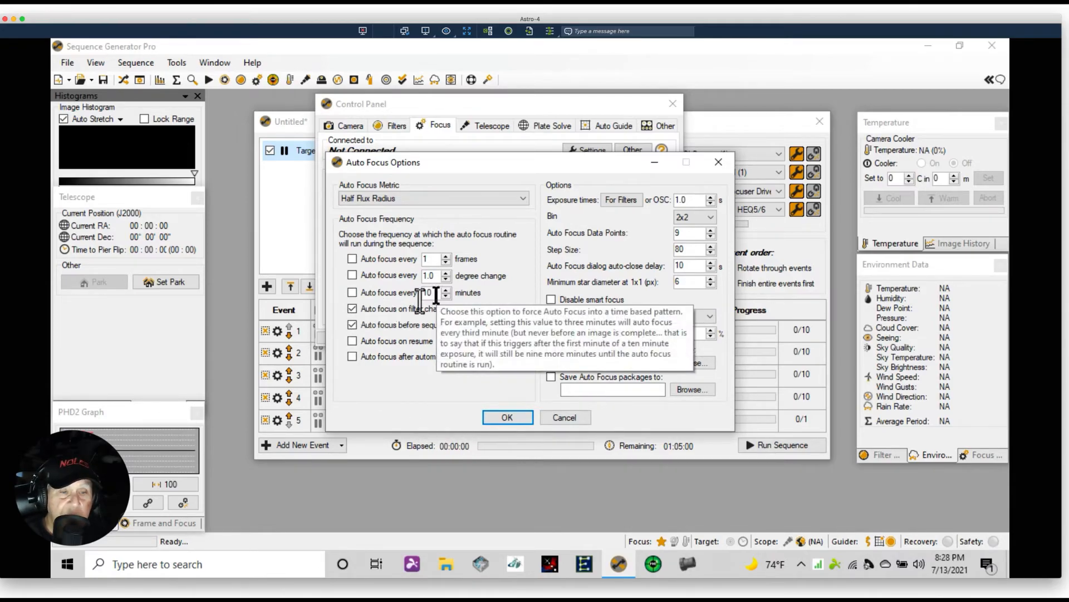
pyautogui.moveTo(373, 305)
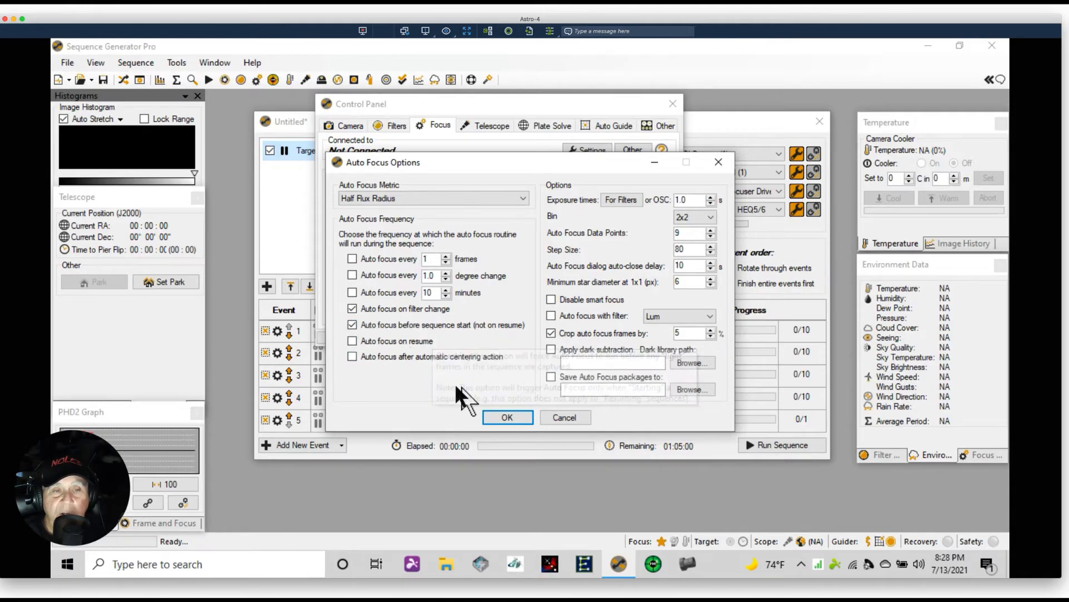
pyautogui.click(523, 198)
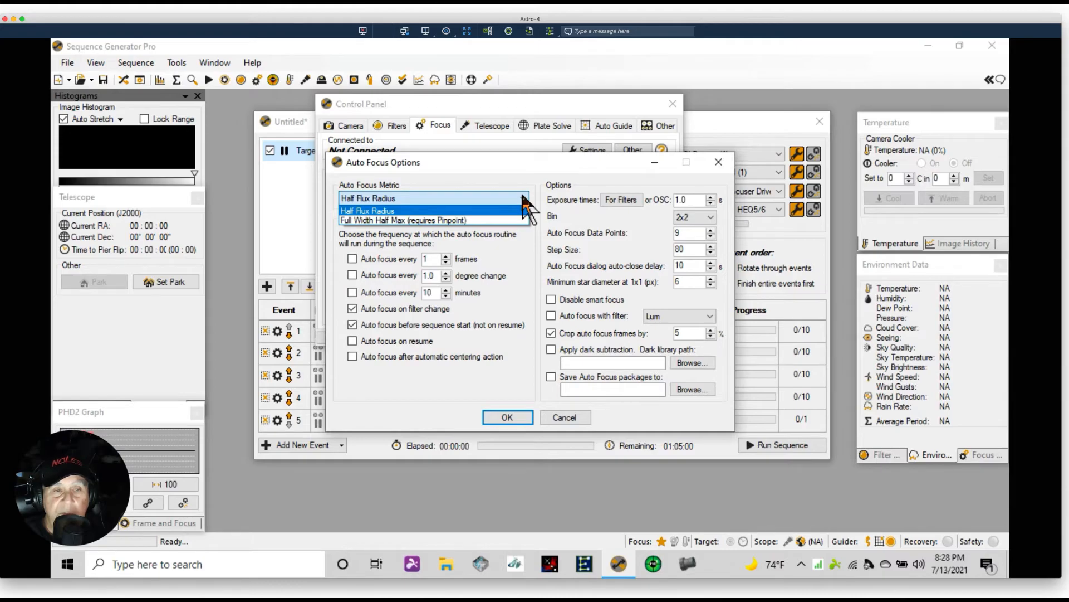
pyautogui.click(486, 162)
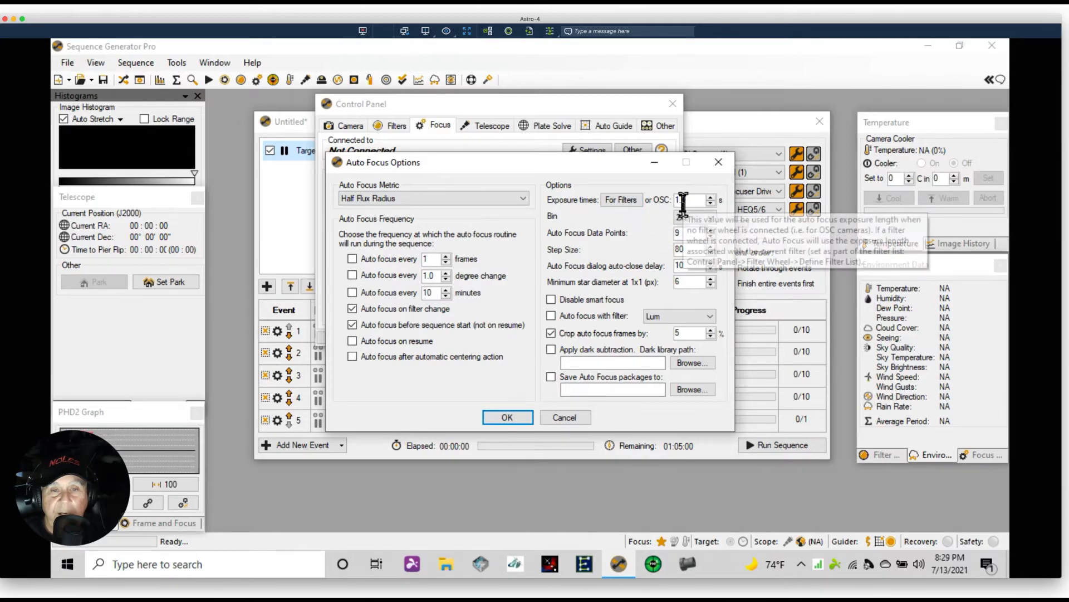
pyautogui.click(613, 196)
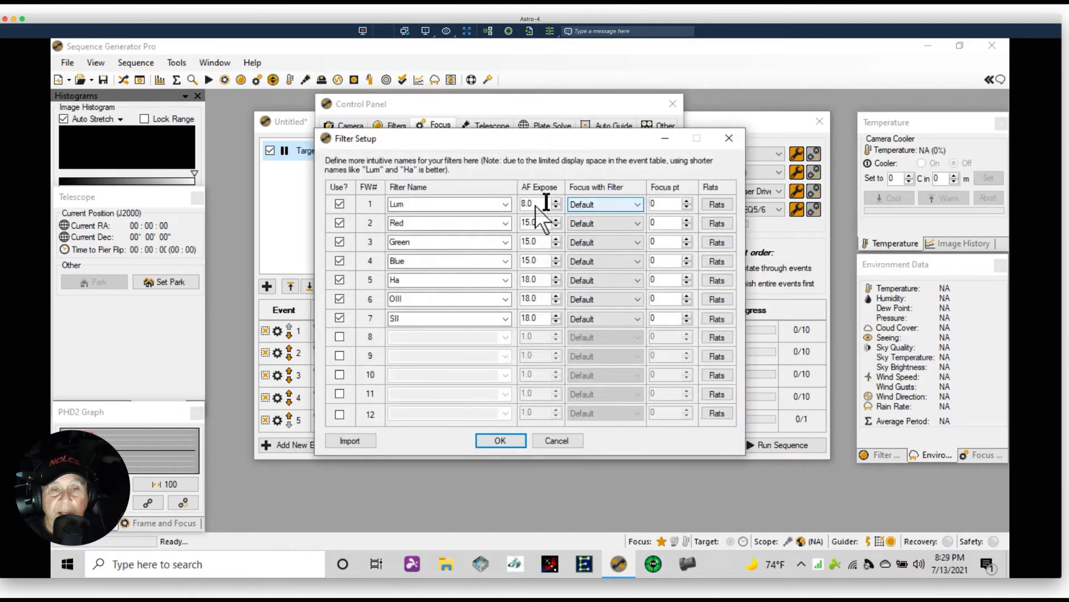
pyautogui.click(504, 440)
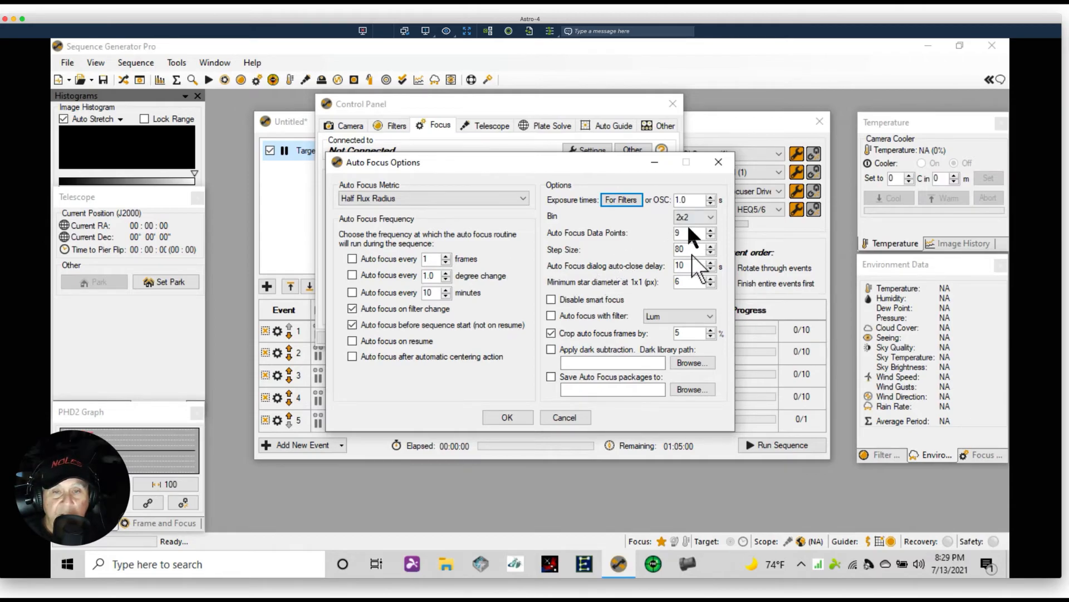
pyautogui.moveTo(677, 275)
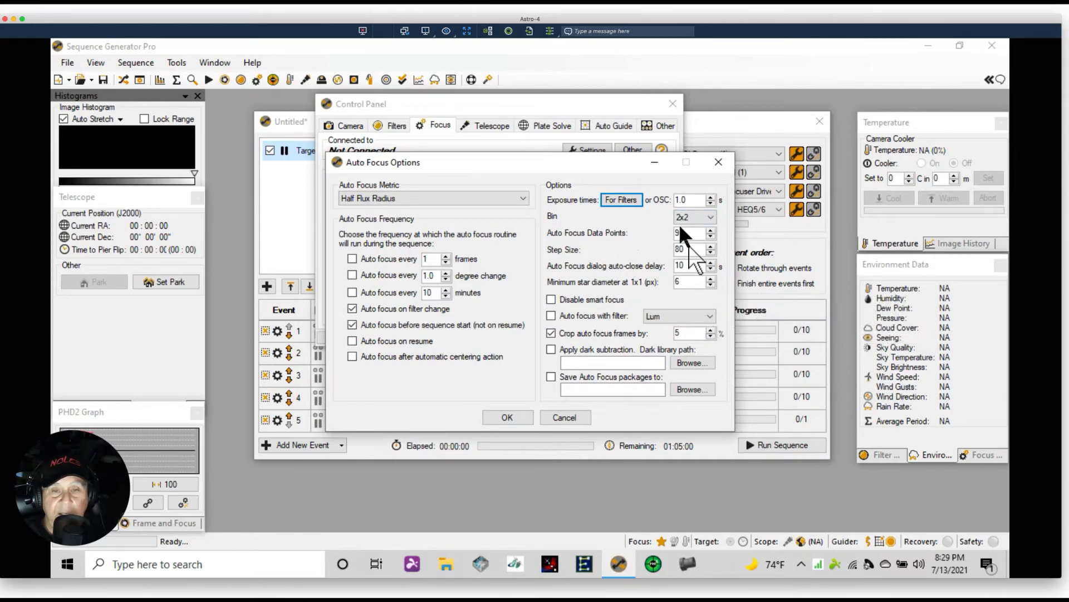
pyautogui.moveTo(695, 259)
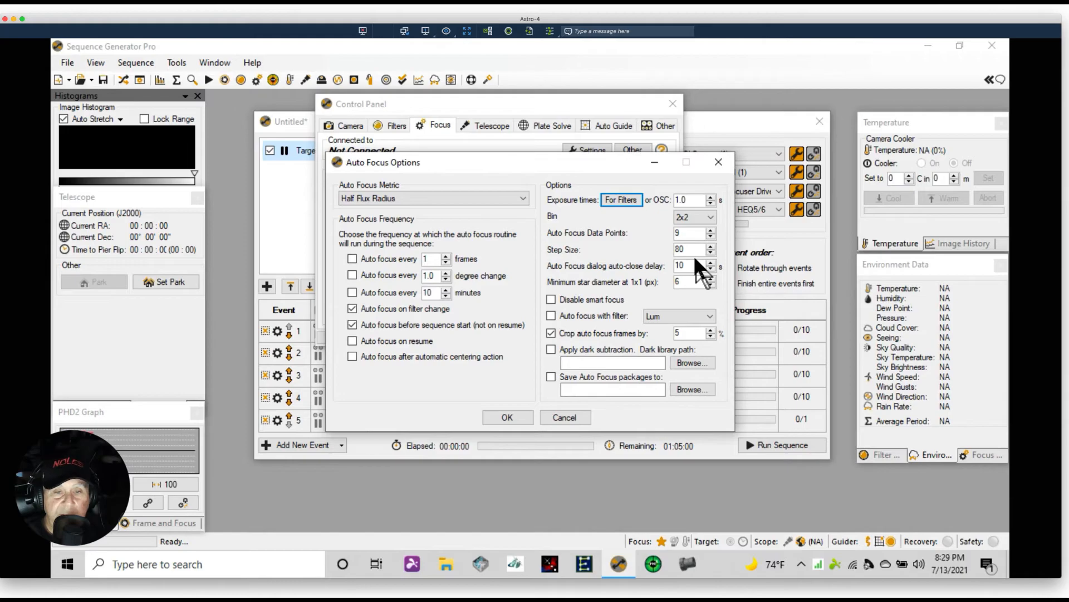
pyautogui.click(506, 419)
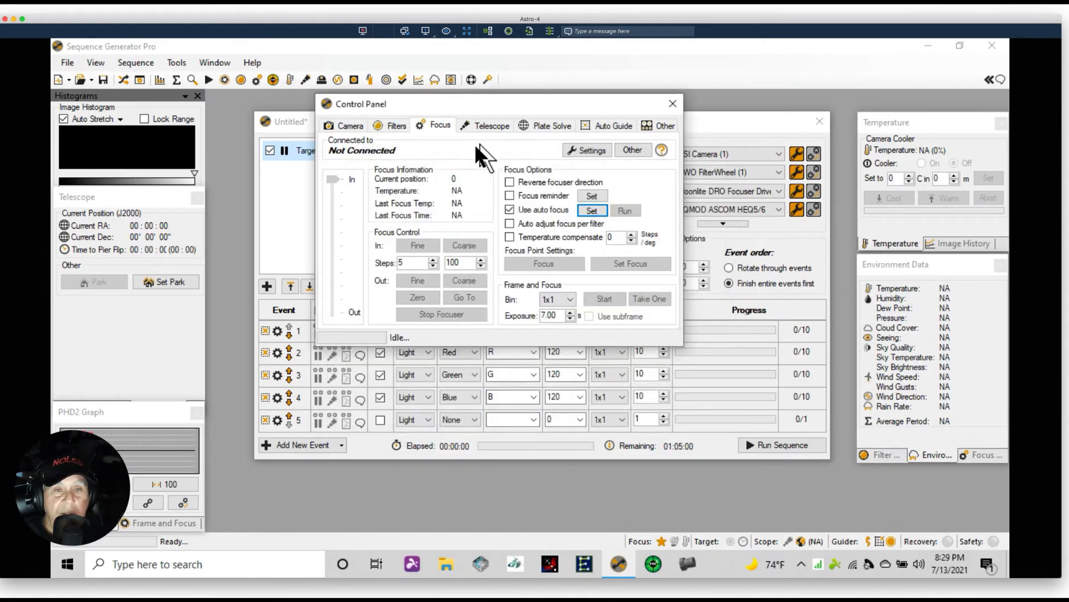
# On the Telescope page, view the meridian flip options and enable parking when the sequence completes
pyautogui.click(484, 125)
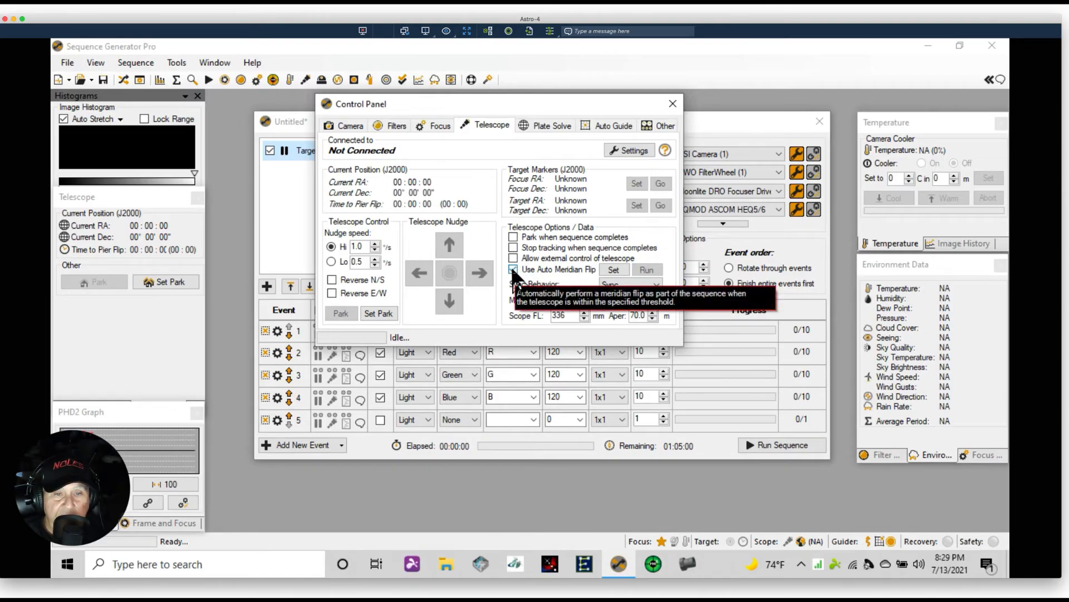
pyautogui.click(613, 269)
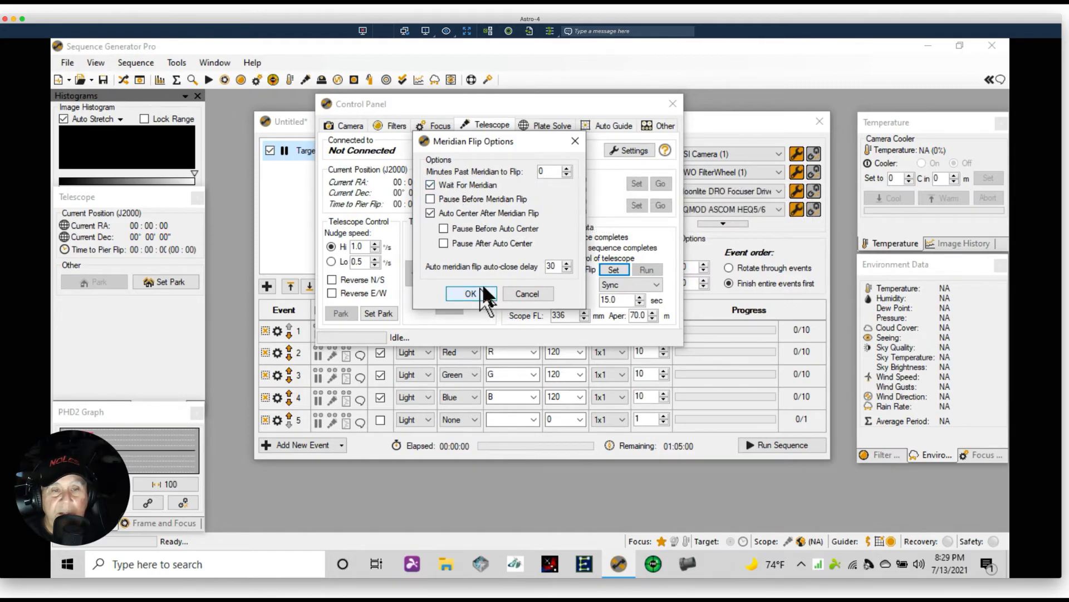
pyautogui.click(532, 292)
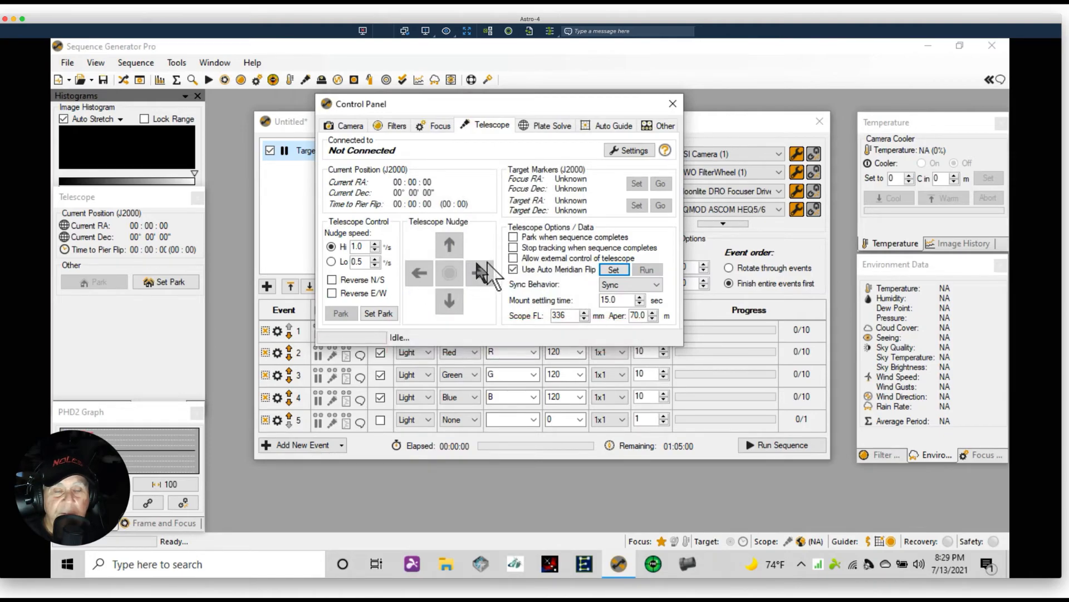
pyautogui.click(513, 237)
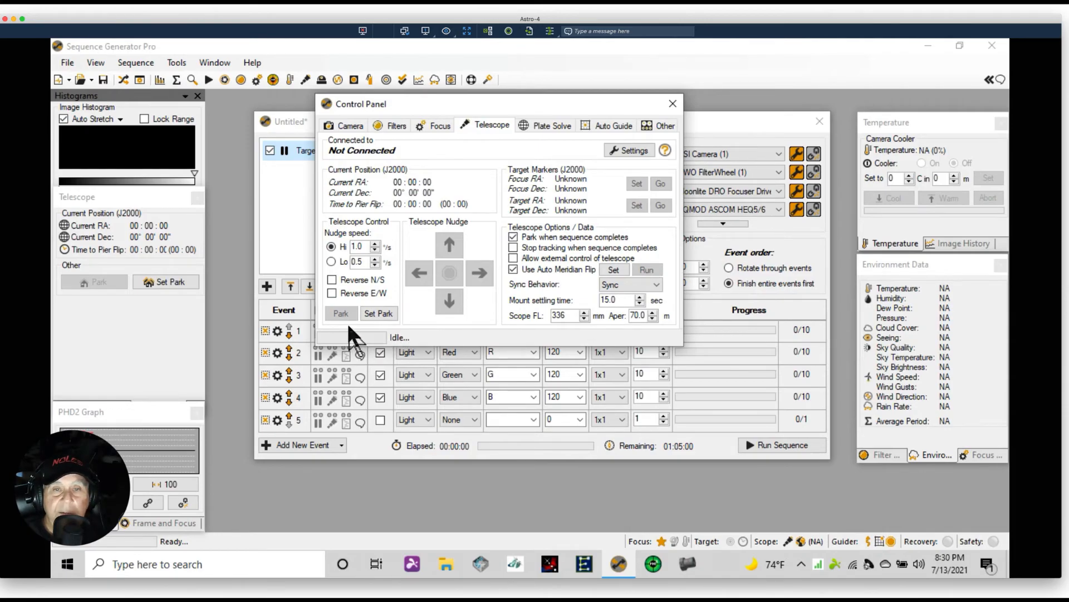
# Set the plate solving interface to Pinpoint
pyautogui.click(540, 127)
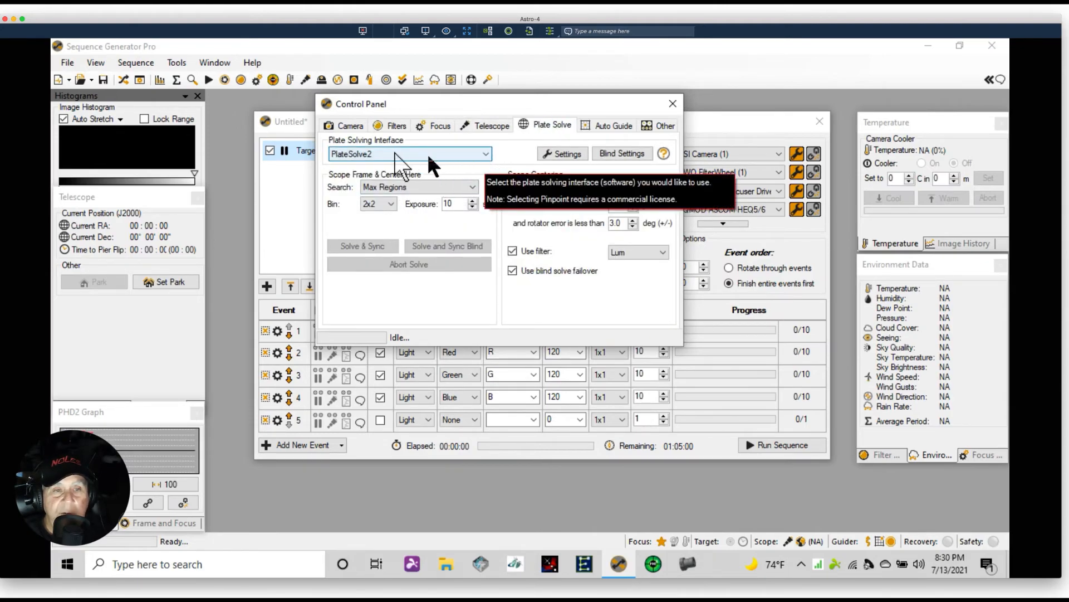
pyautogui.click(479, 156)
pyautogui.click(373, 175)
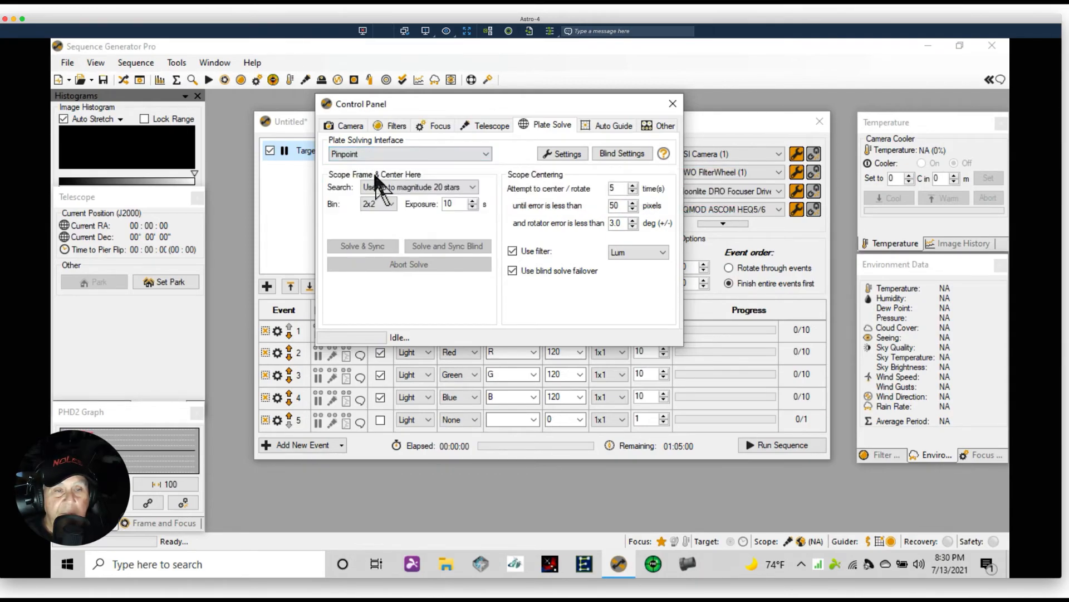
pyautogui.click(486, 154)
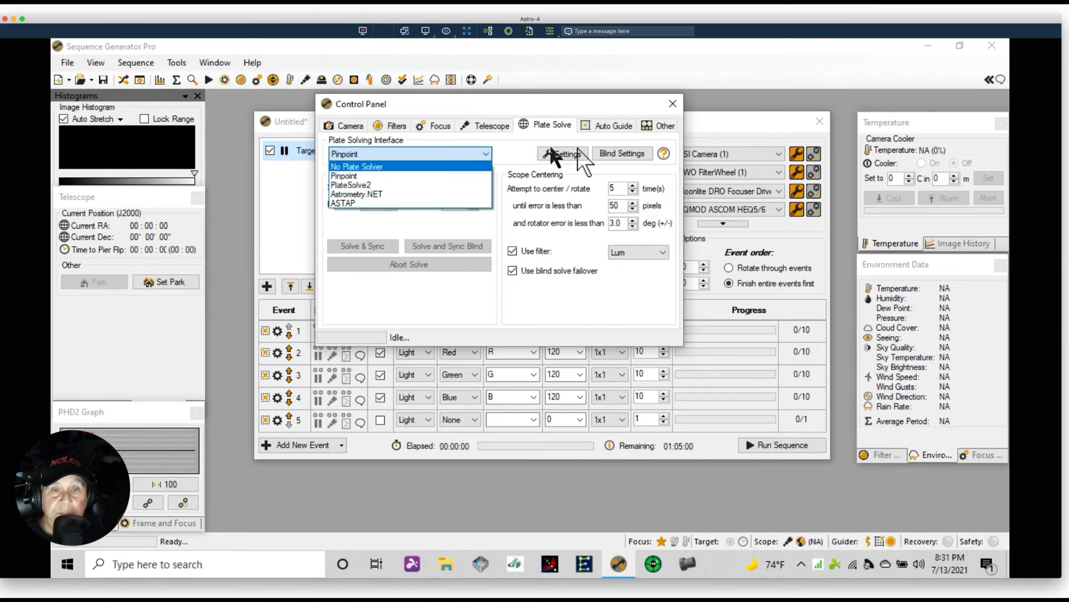
pyautogui.click(608, 126)
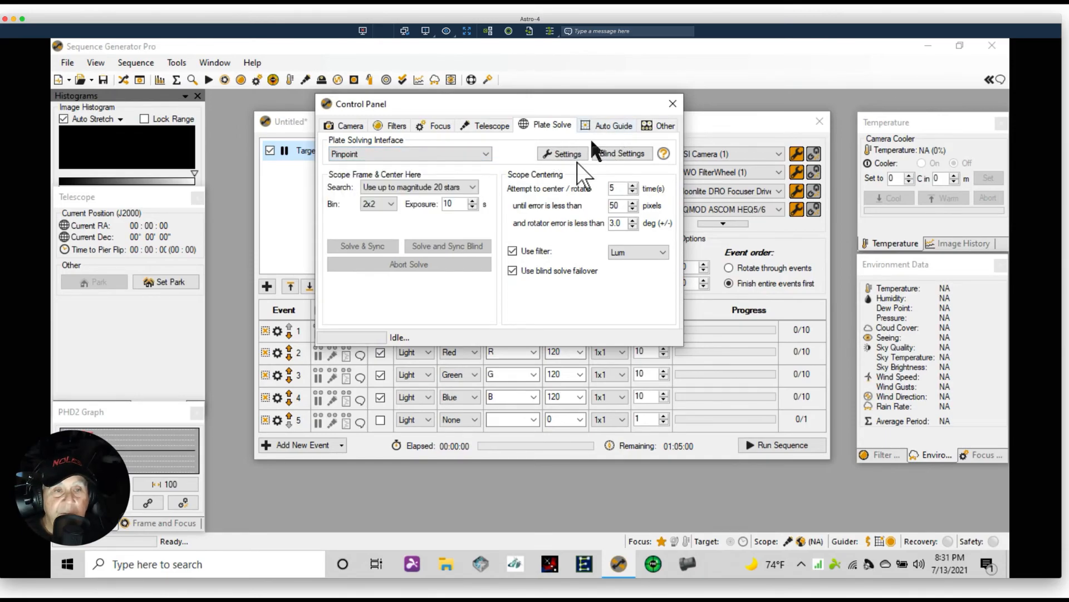
# On the auto guide page, check the PHD2 connection settings and set dithering to High Dither
pyautogui.click(605, 120)
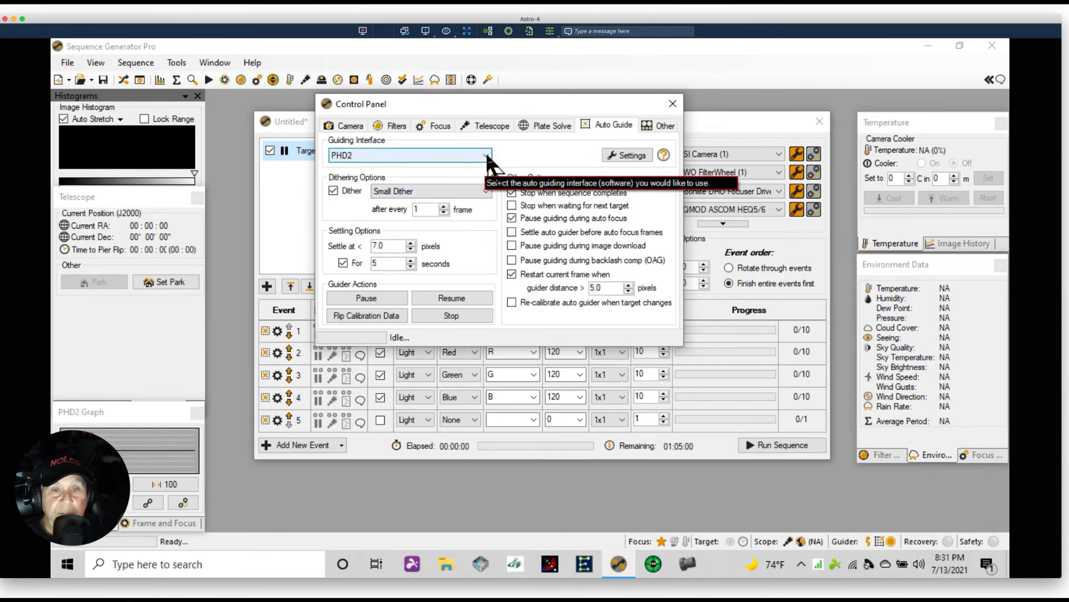
pyautogui.click(630, 156)
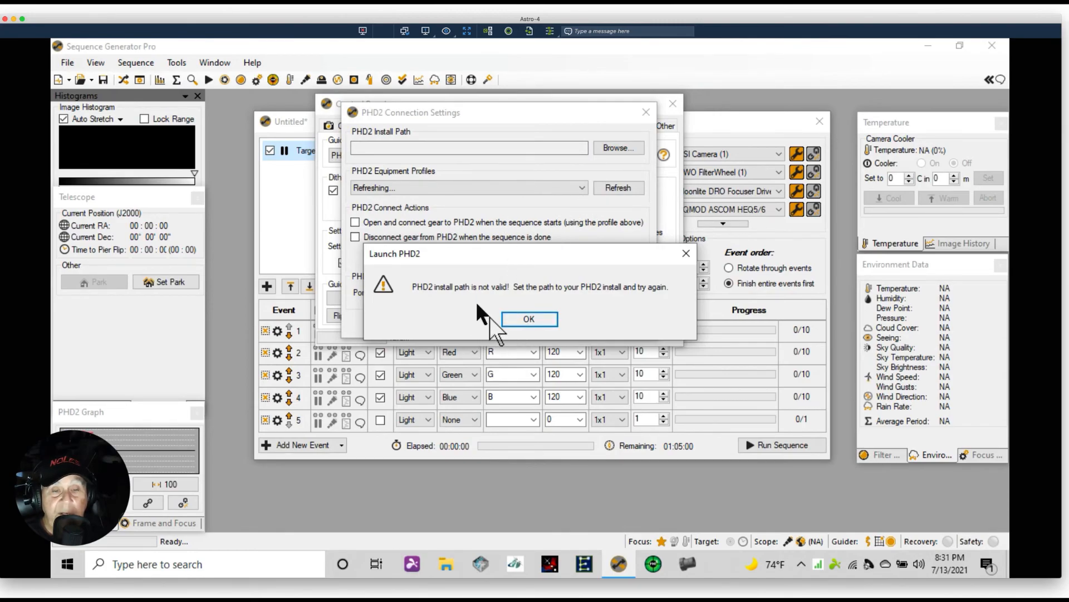
pyautogui.click(504, 317)
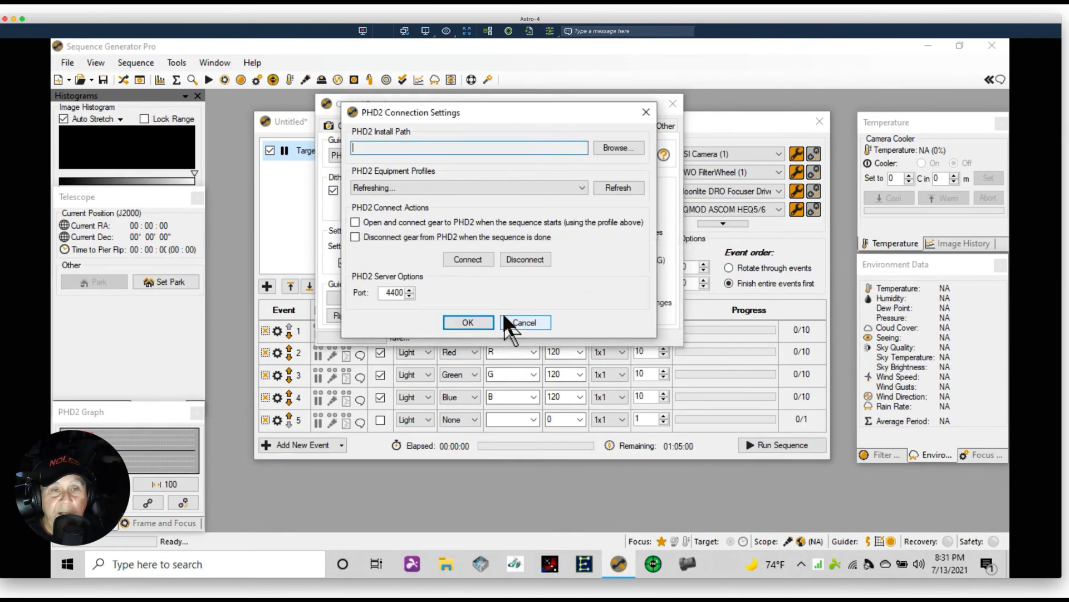
pyautogui.click(453, 319)
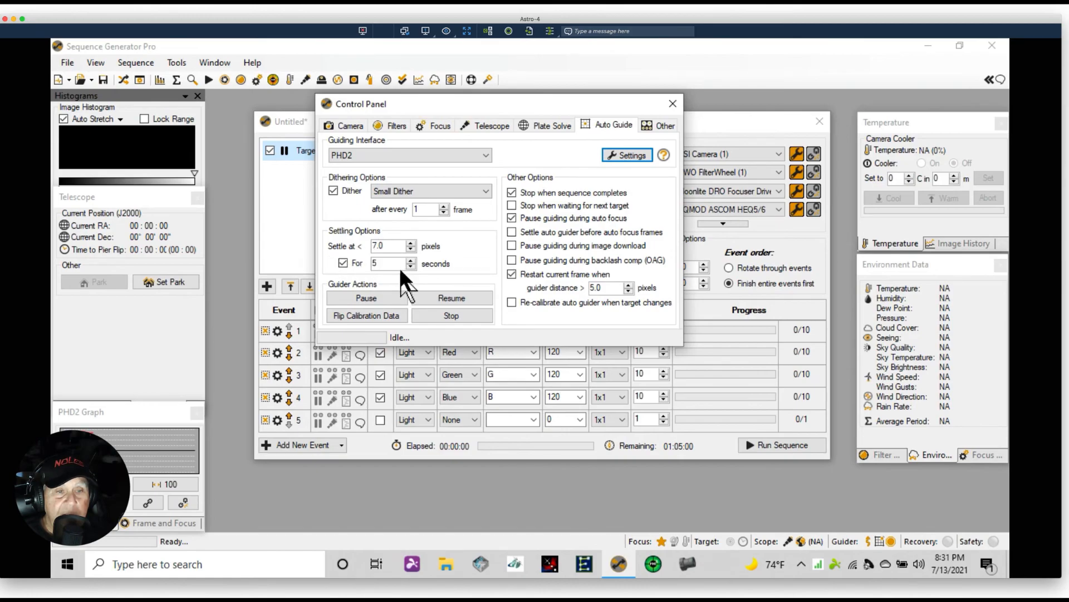
pyautogui.moveTo(390, 265)
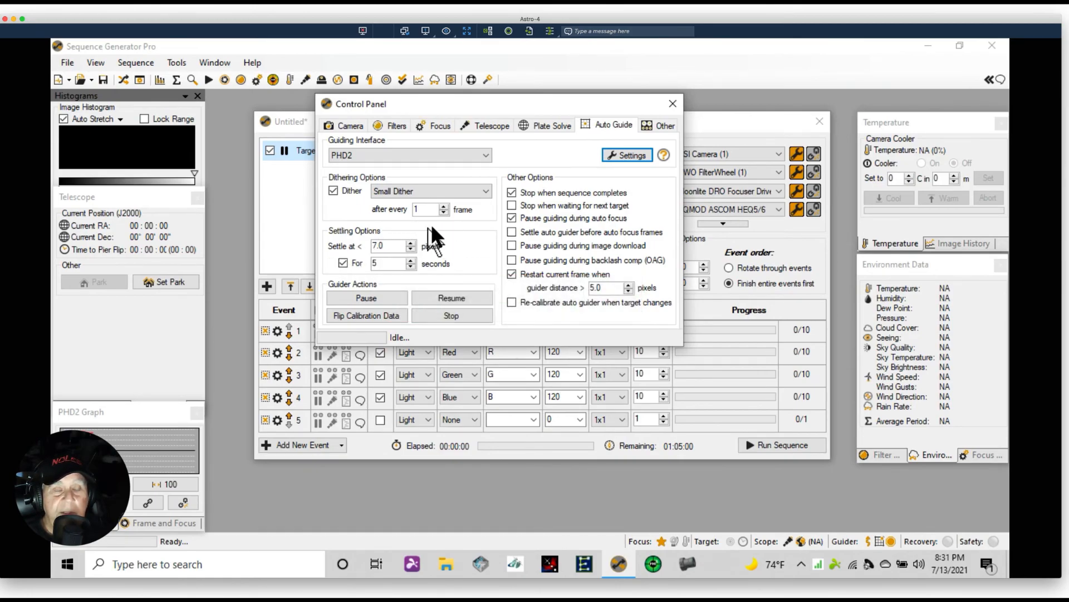
pyautogui.click(487, 191)
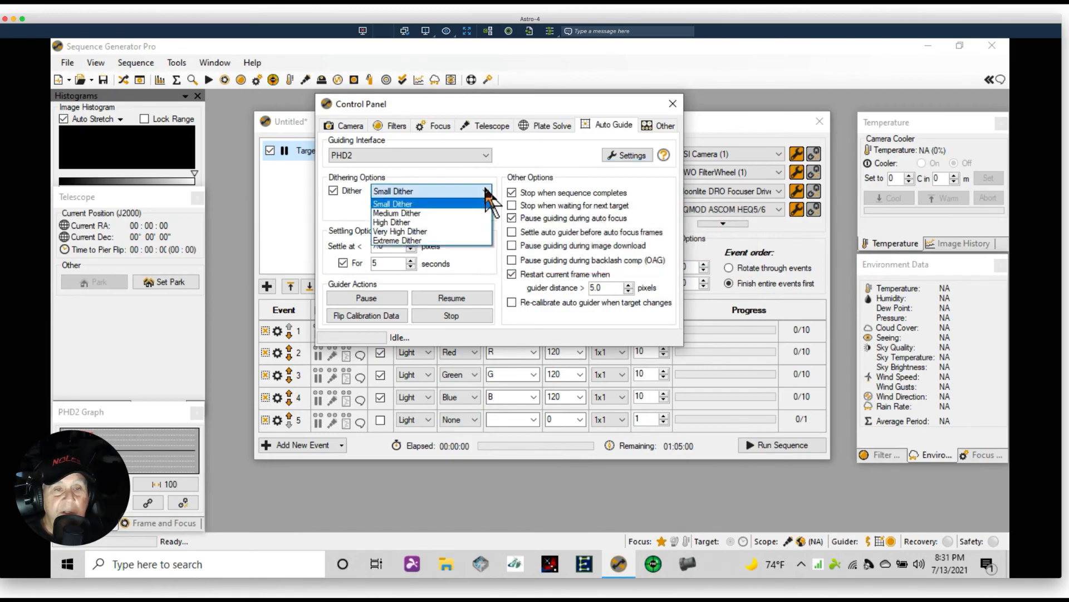
pyautogui.click(399, 222)
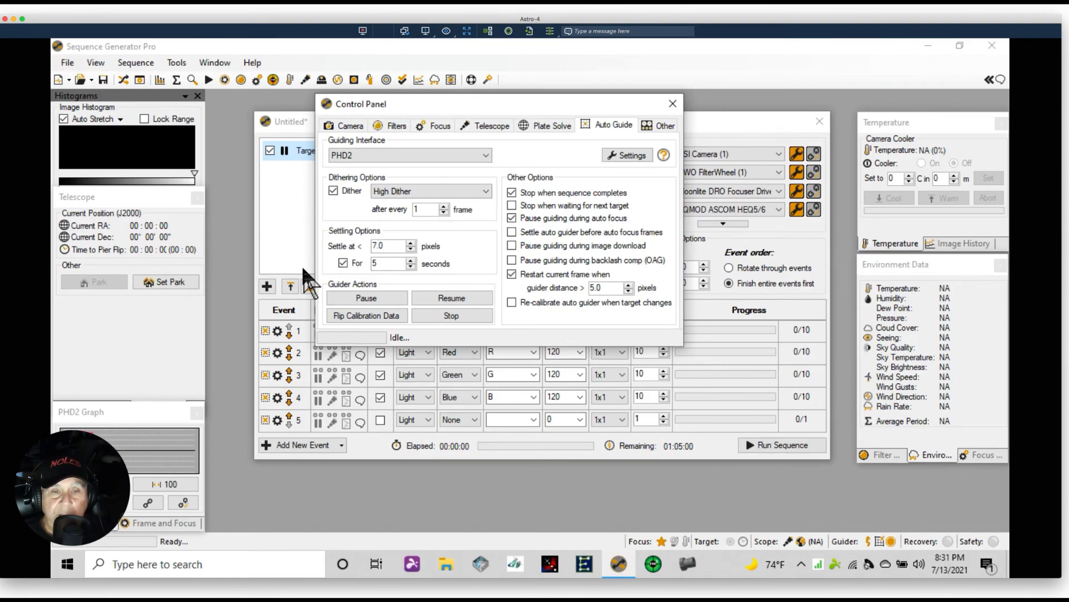
# Review the Other page with flat box, rotator and observatory controls, then close the Control Panel
pyautogui.click(652, 128)
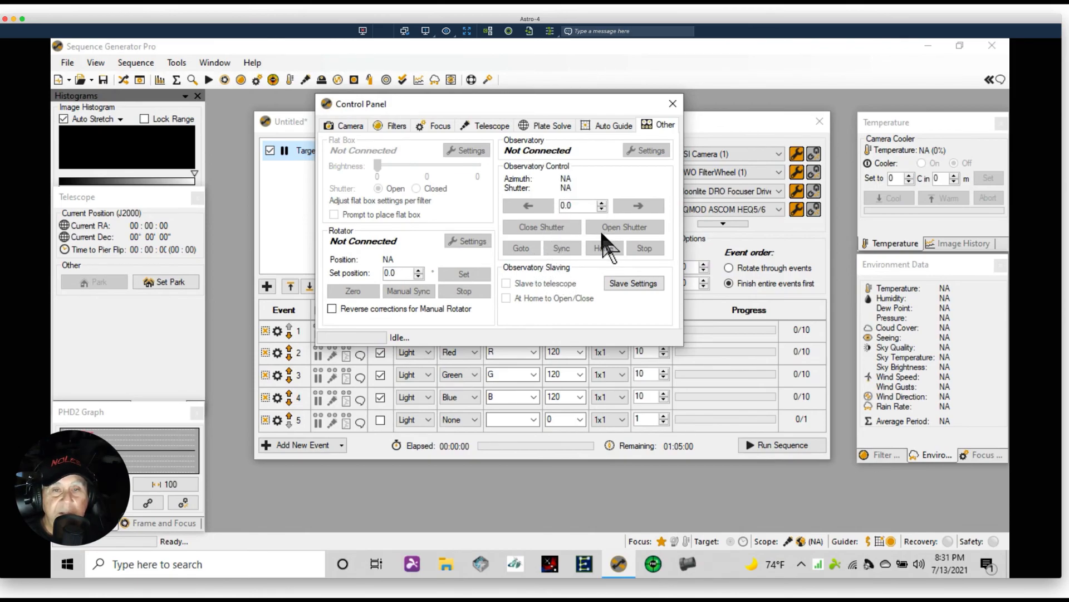
pyautogui.click(673, 103)
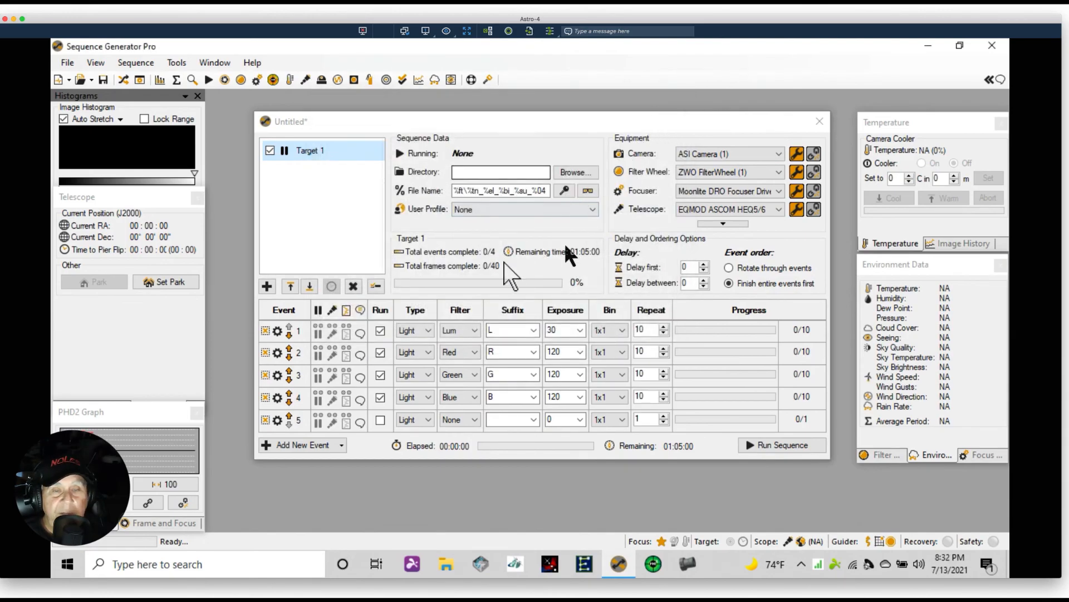